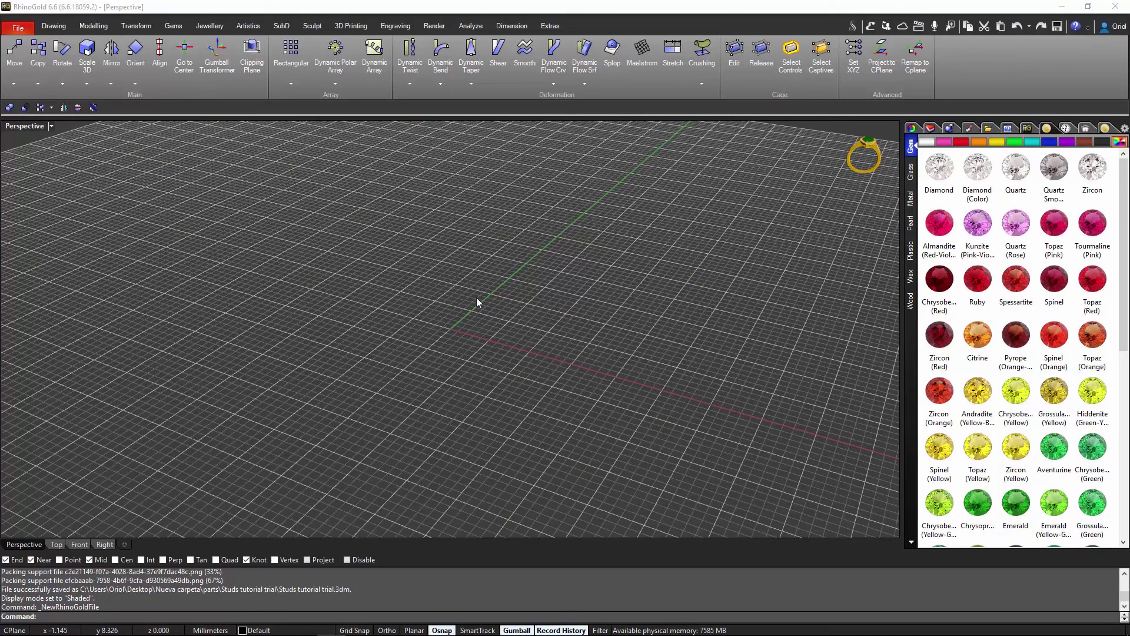
- Start a new brilliant-cut Diamond (Color) gem with Gem Studio at the origin
right_drag(443, 347, 518, 336)
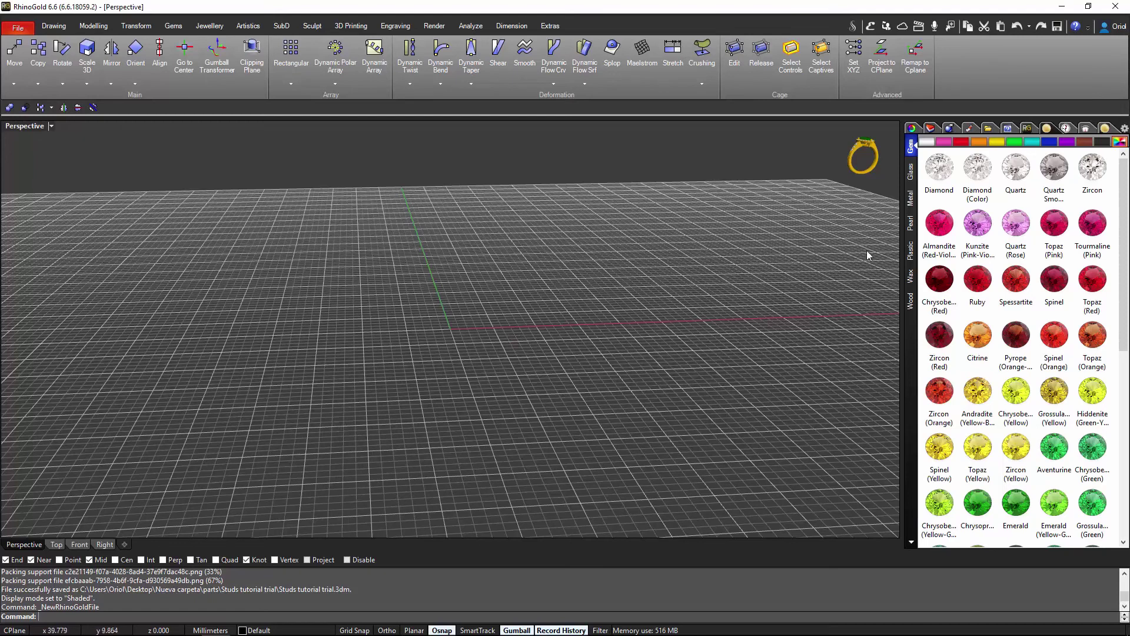
click(172, 27)
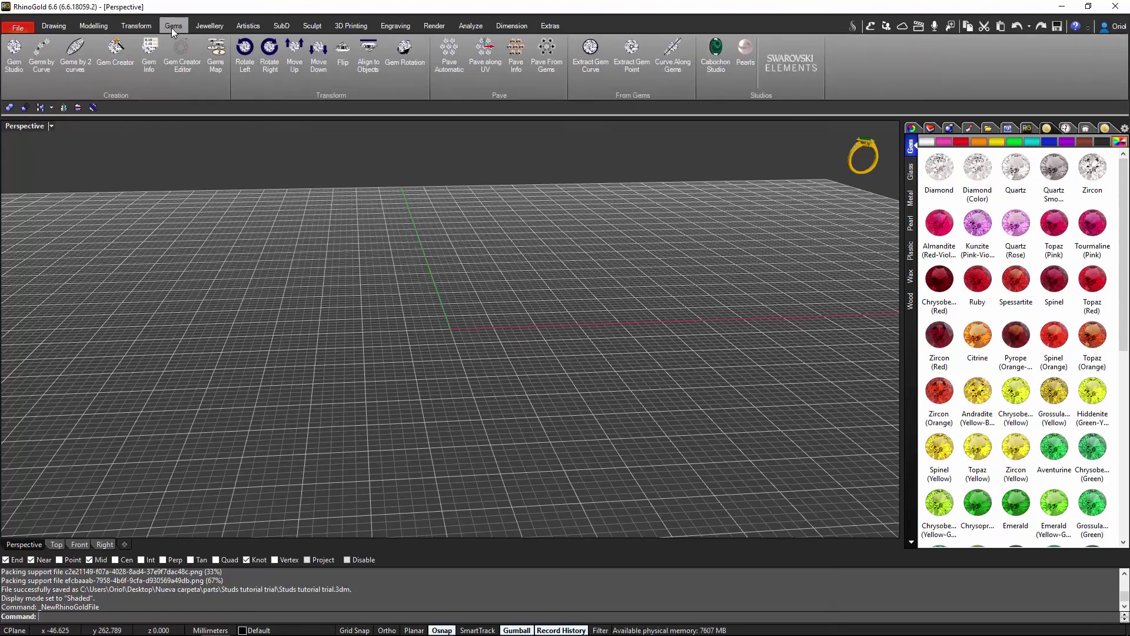
click(17, 58)
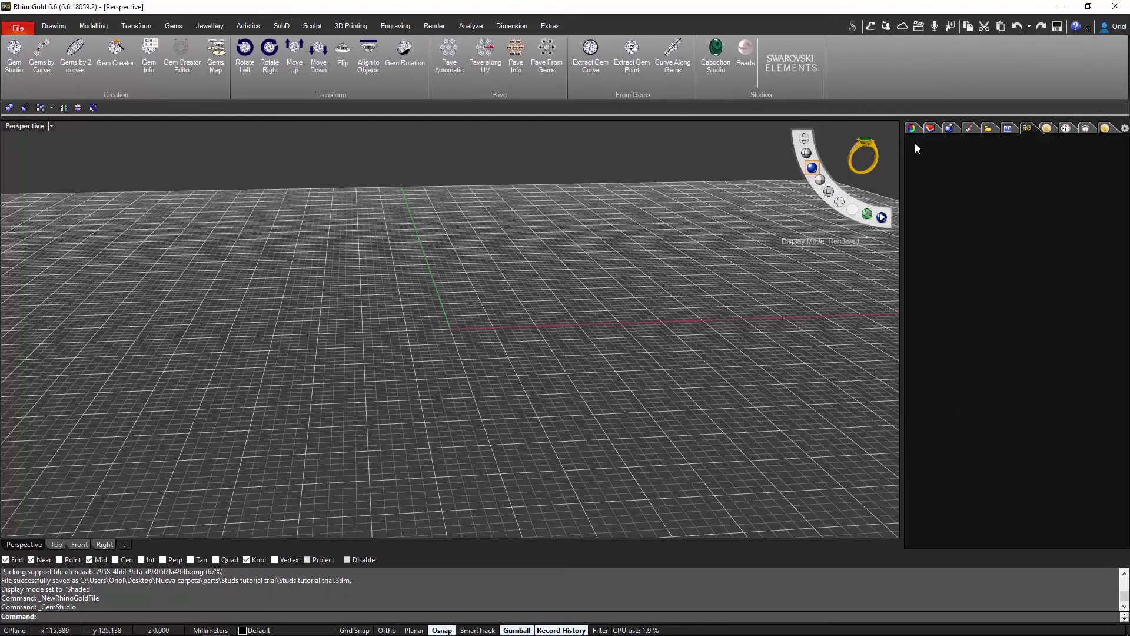
click(14, 57)
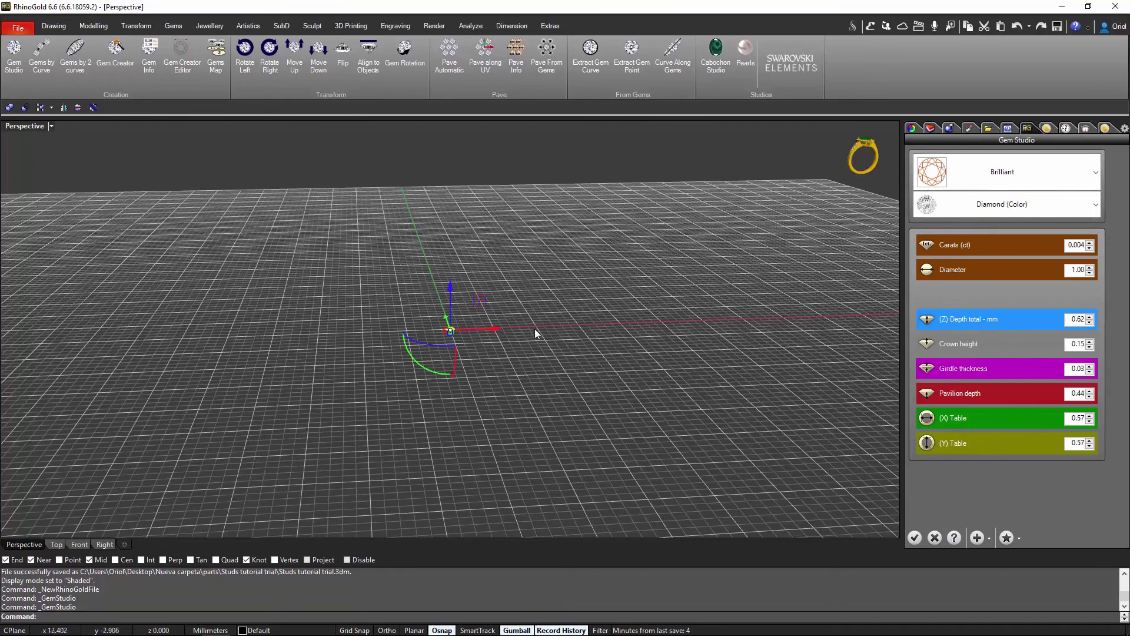
scroll(496, 338, up, 3)
right_drag(496, 338, 724, 330)
right_drag(676, 282, 686, 341)
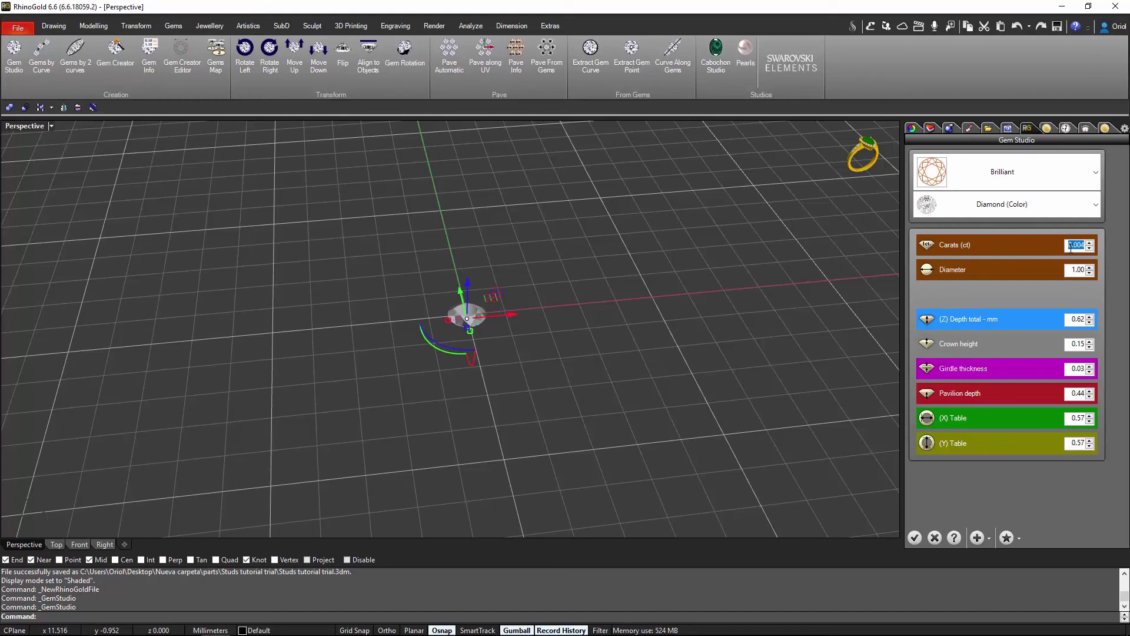
- Set the gem's weight to 1 carat and accept it
text(1)
key(Return)
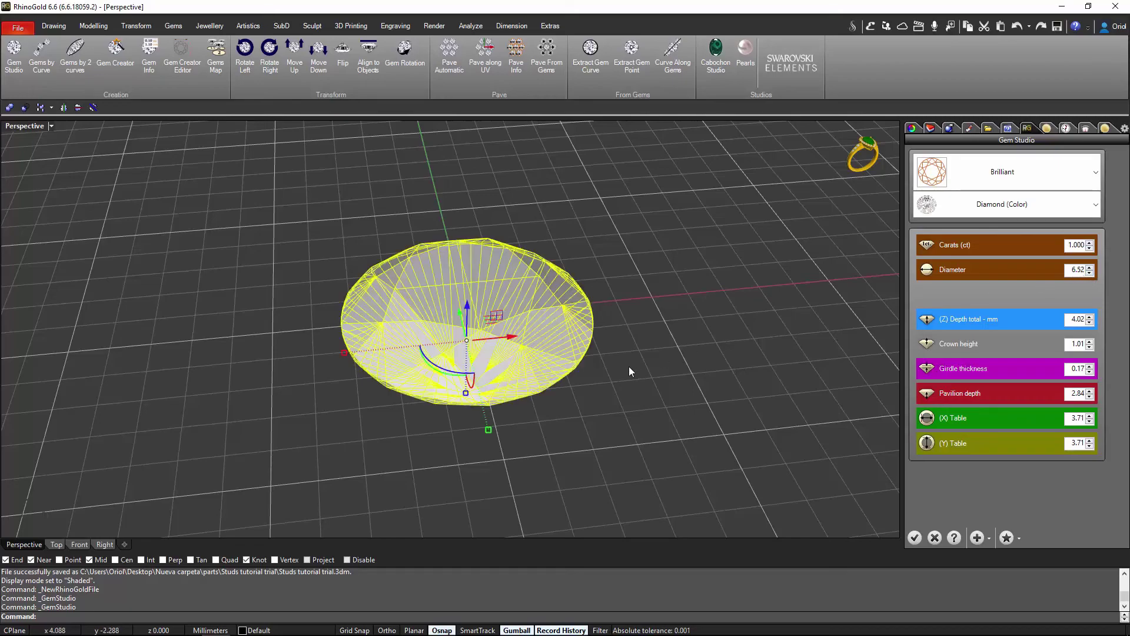
mouse_move(629, 371)
right_down()
mouse_move(681, 328)
mouse_move(616, 330)
mouse_move(698, 337)
mouse_move(668, 405)
right_up()
click(668, 349)
right_drag(638, 353, 613, 323)
scroll(613, 318, down, 4)
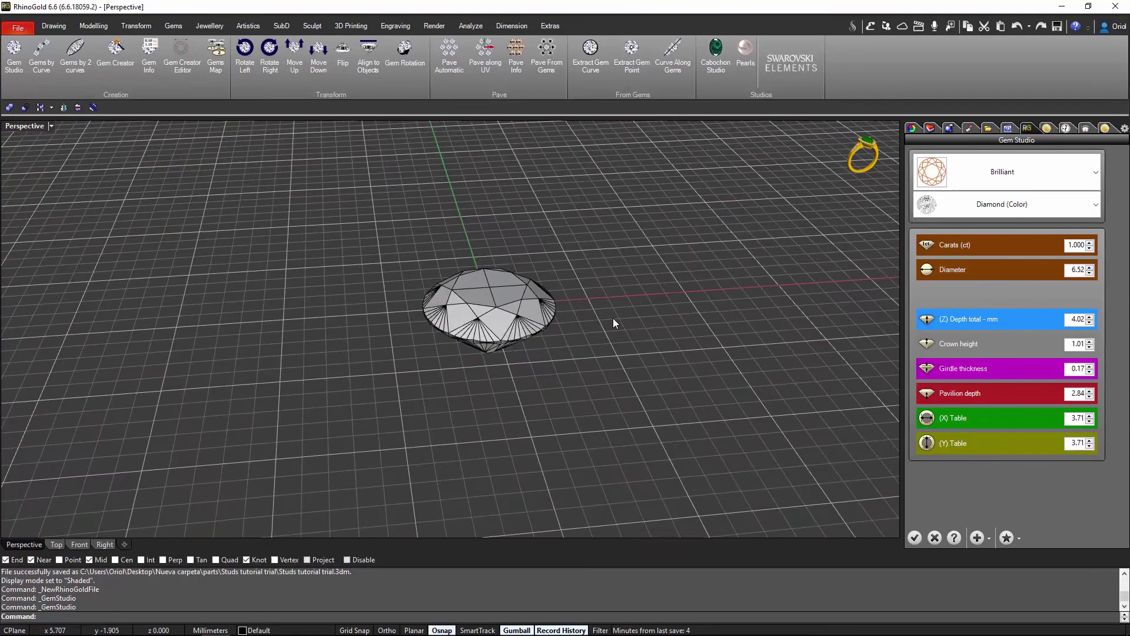
click(914, 542)
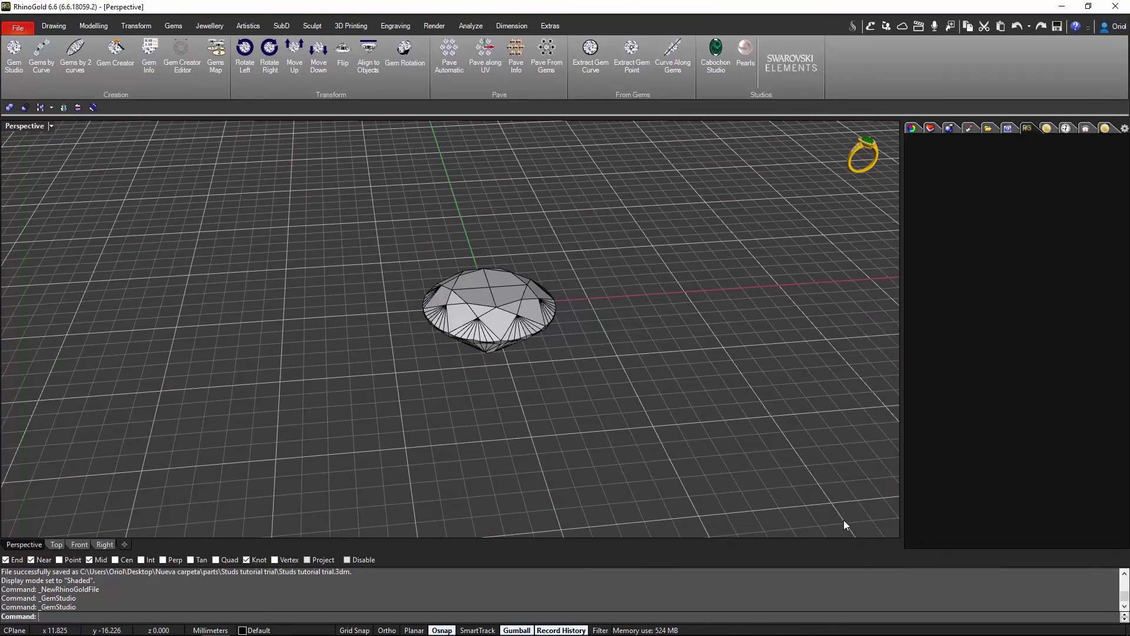
right_drag(843, 520, 654, 359)
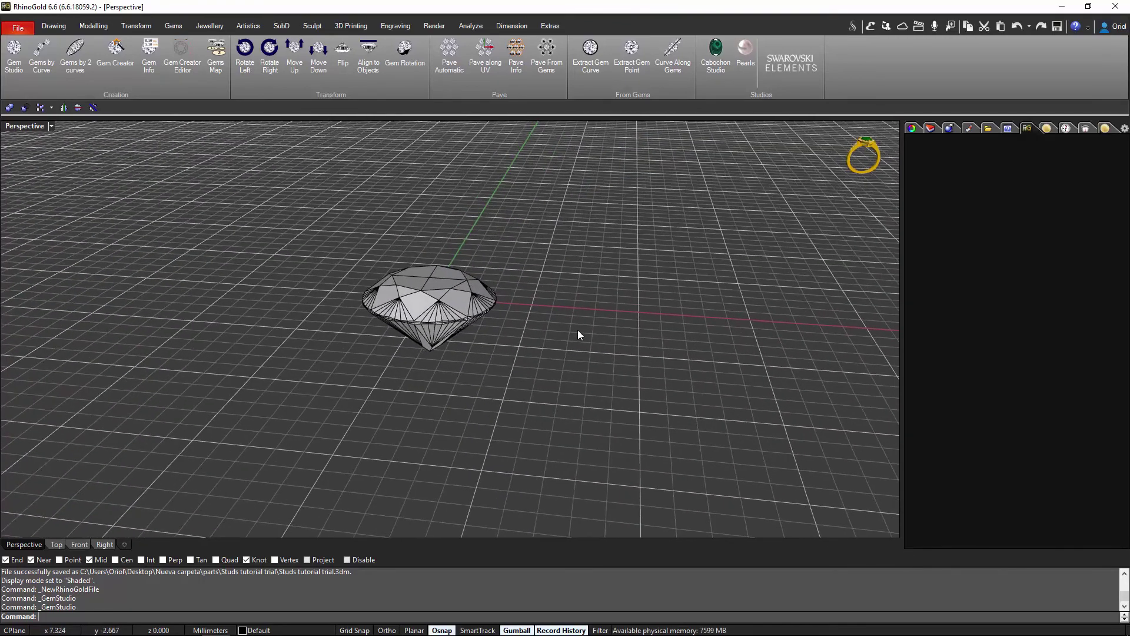
- Start a ring shank from template 002 and open its detailed parameters
click(210, 27)
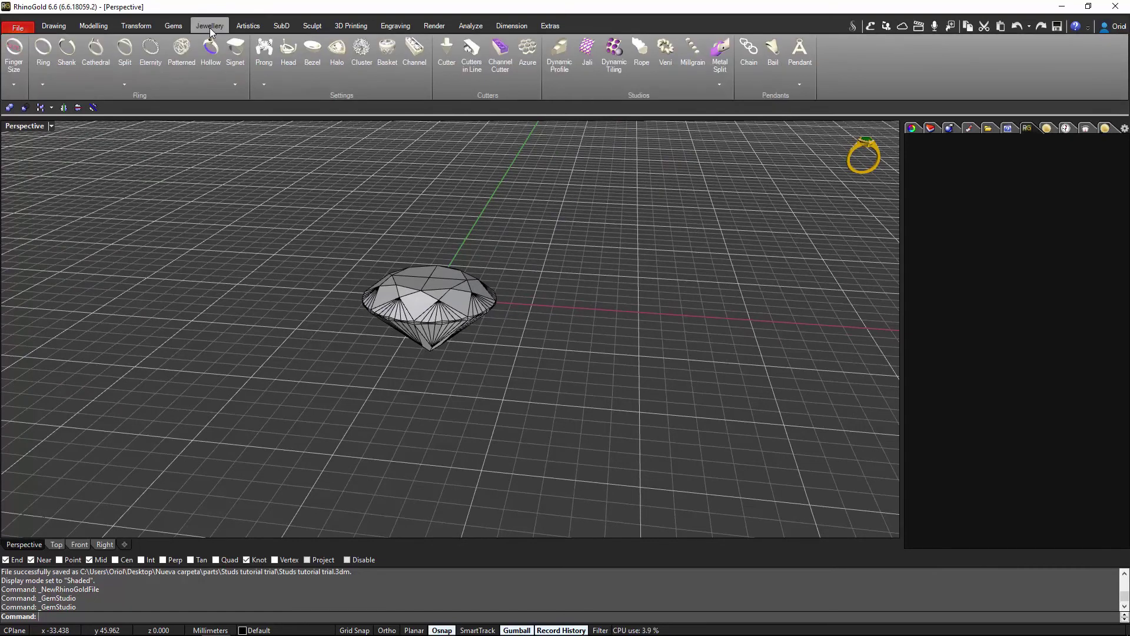
click(67, 55)
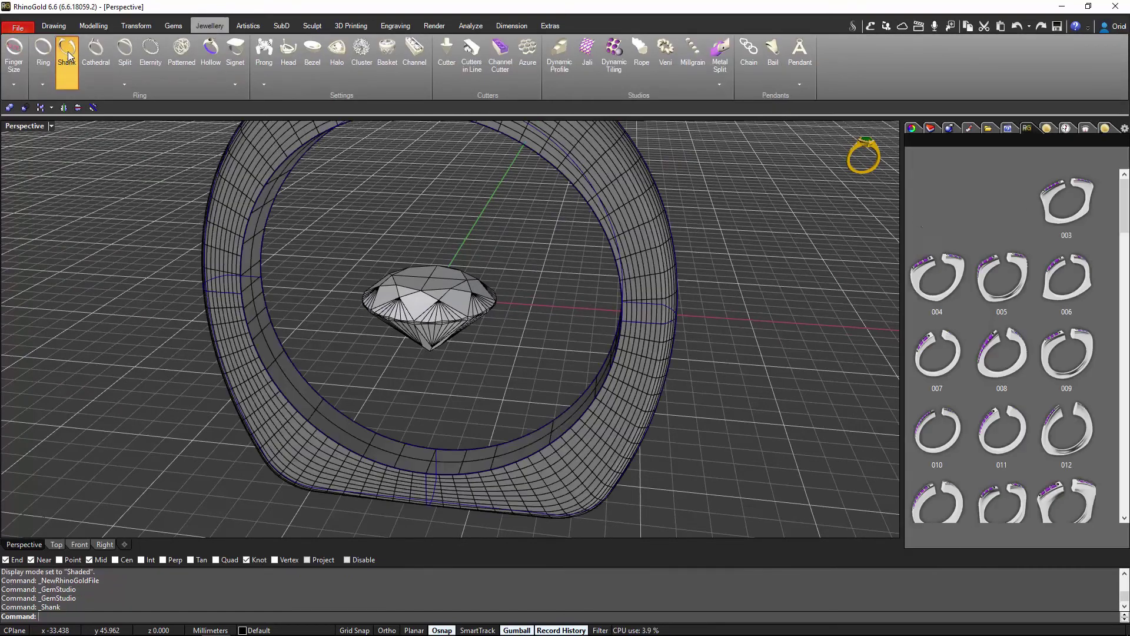
scroll(634, 318, down, 5)
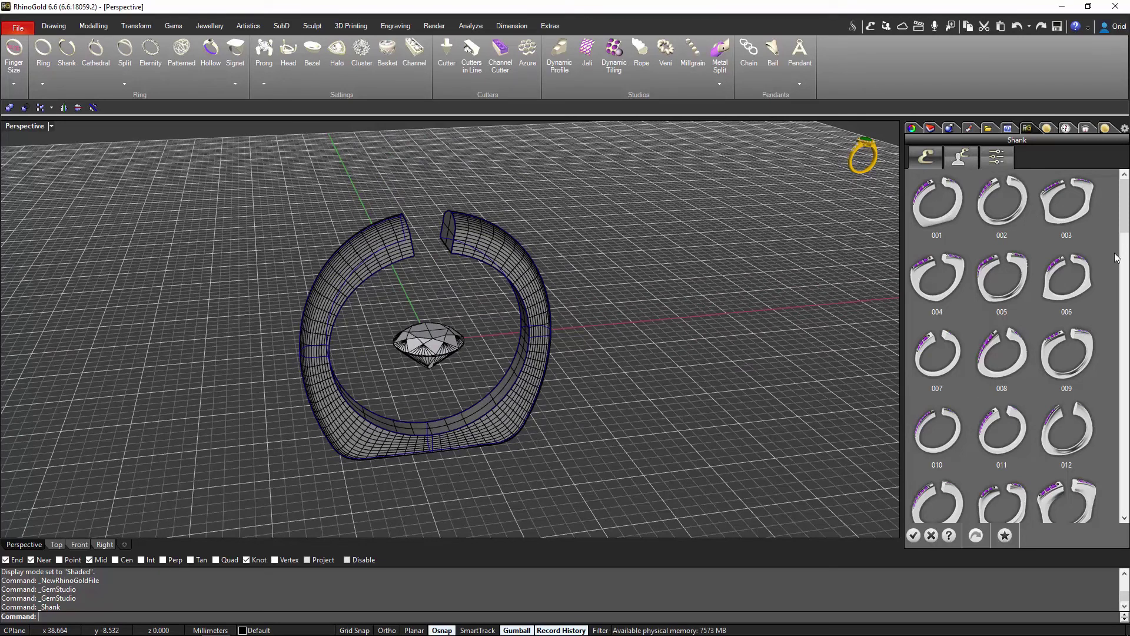
scroll(1117, 258, down, 5)
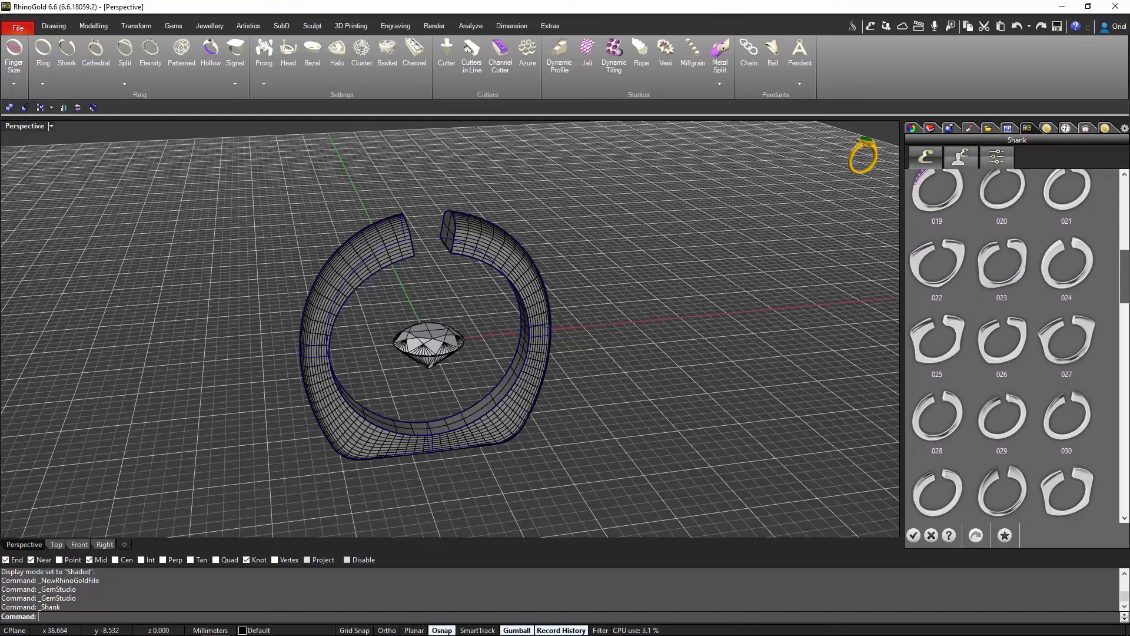
scroll(1007, 344, up, 3)
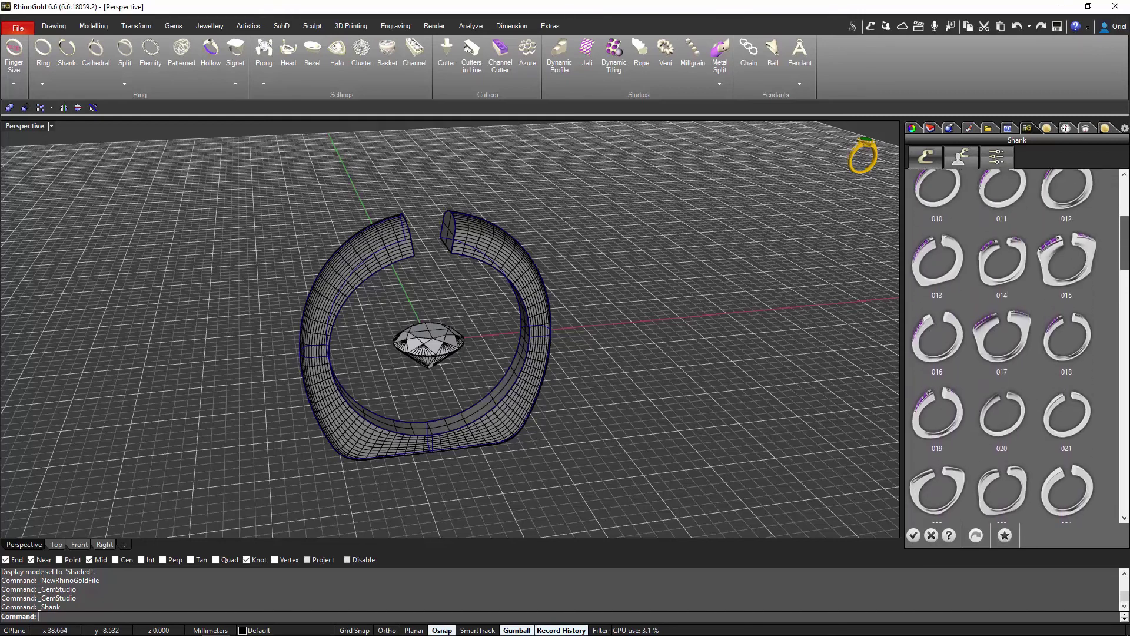
scroll(1032, 231, up, 3)
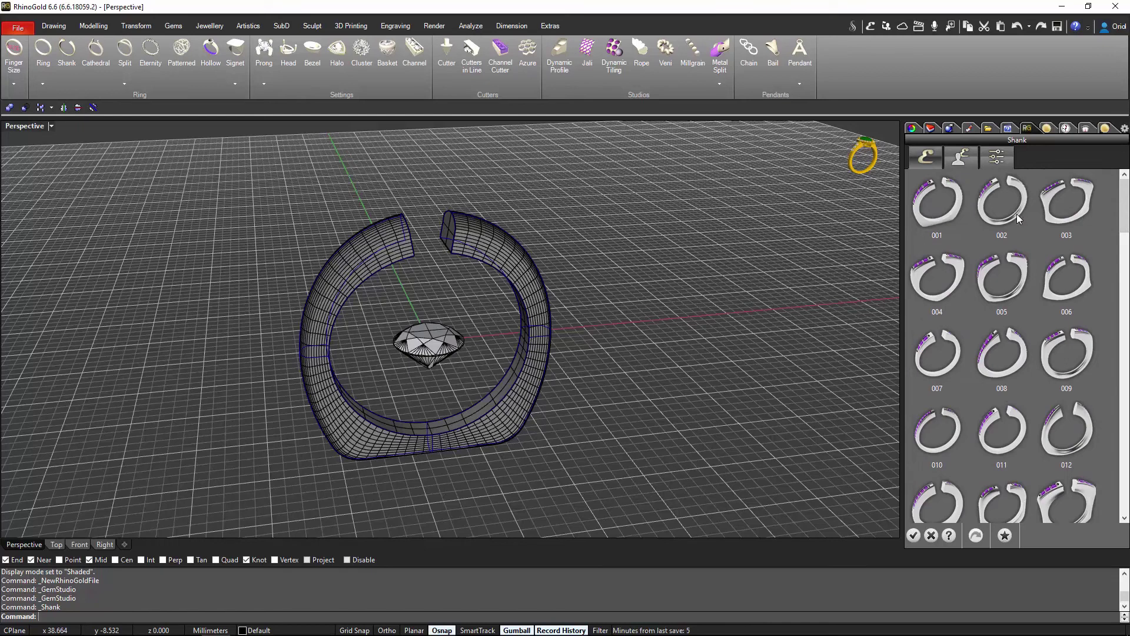
click(1017, 214)
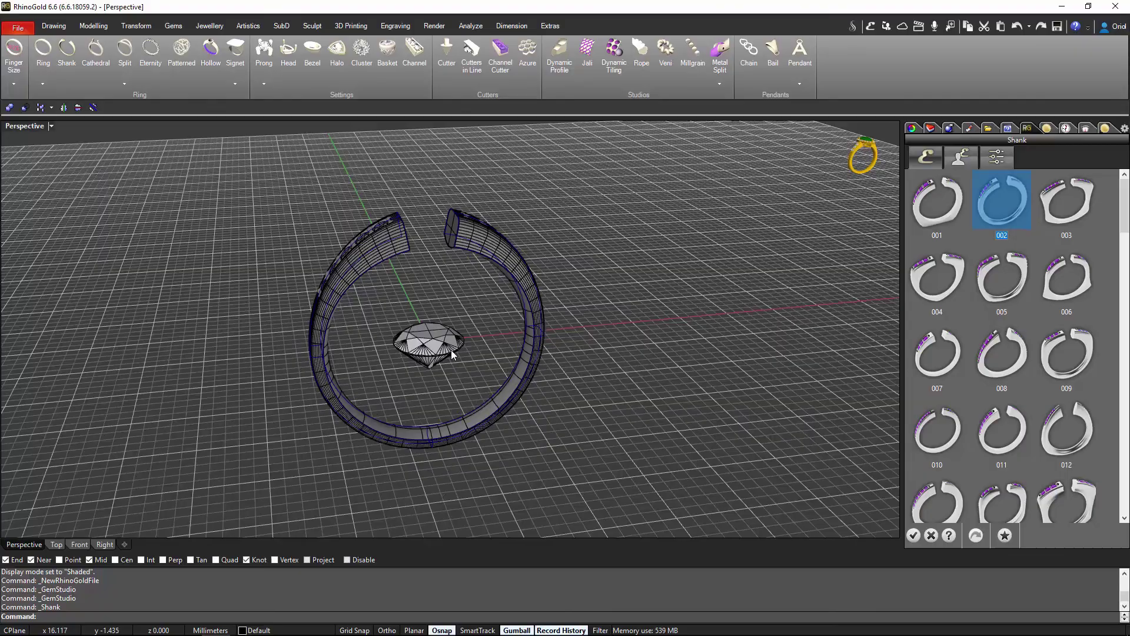
right_drag(453, 354, 528, 260)
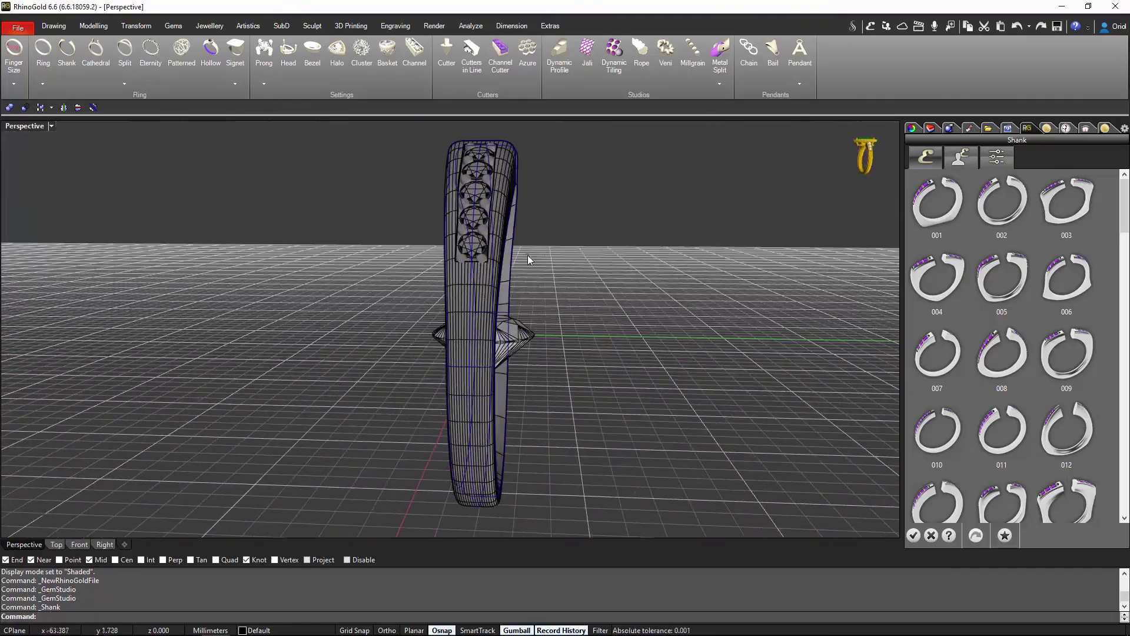
click(997, 158)
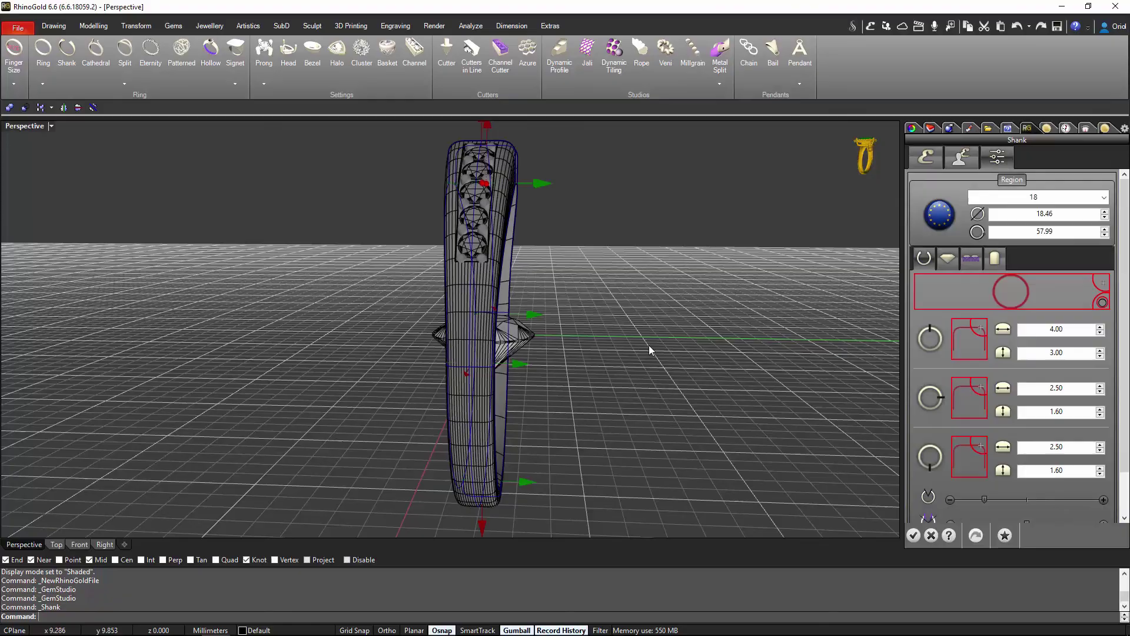
- Widen the shank freehand to about 3.29 mm at its base and about 3.28 mm at its sides
right_drag(649, 345, 634, 367)
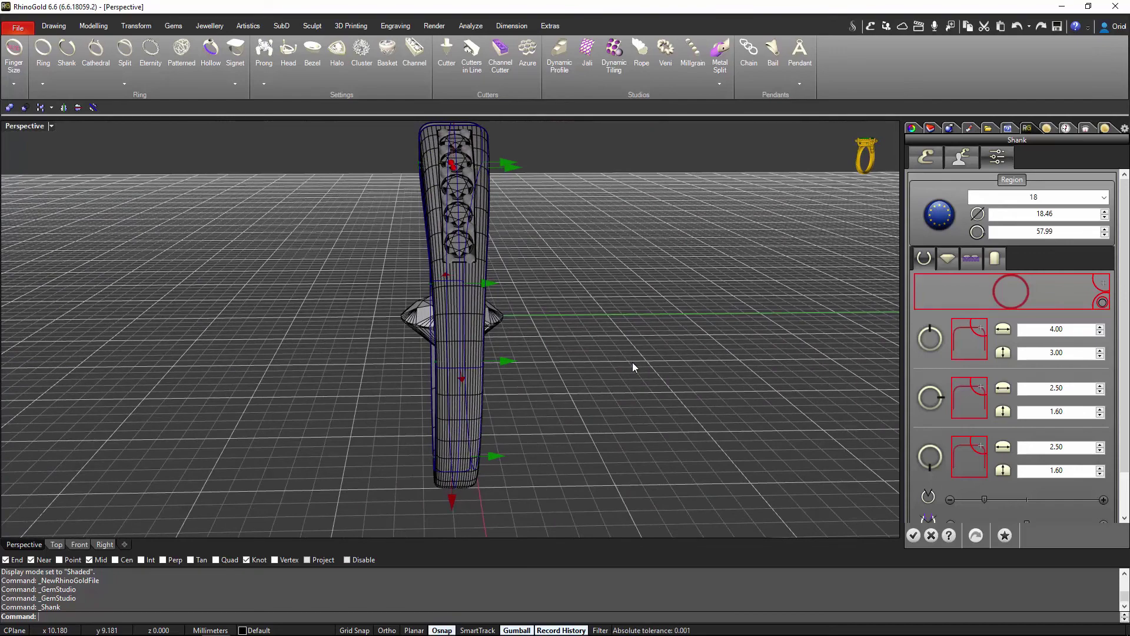
drag(501, 459, 504, 461)
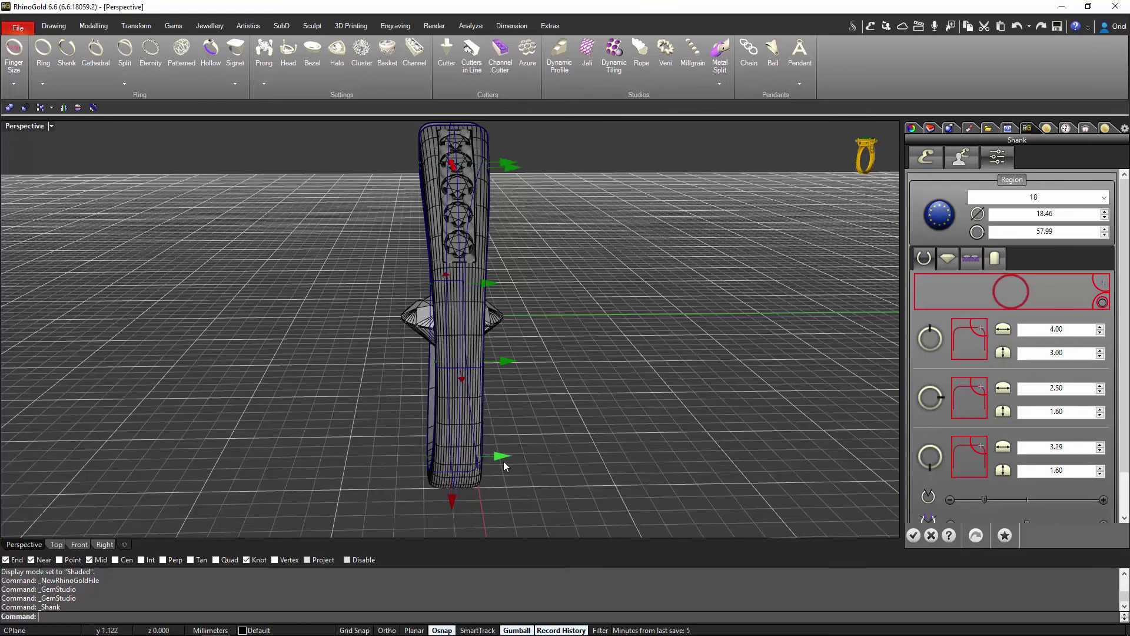
right_drag(567, 420, 563, 405)
click(104, 543)
scroll(504, 396, up, 2)
scroll(518, 389, down, 2)
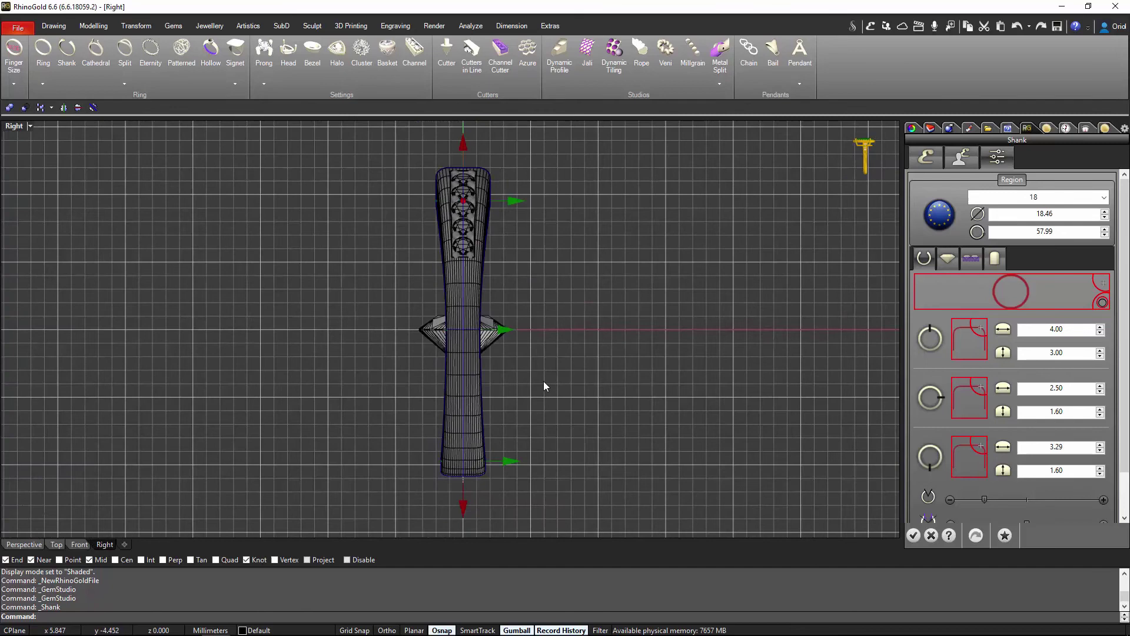
drag(530, 340, 532, 340)
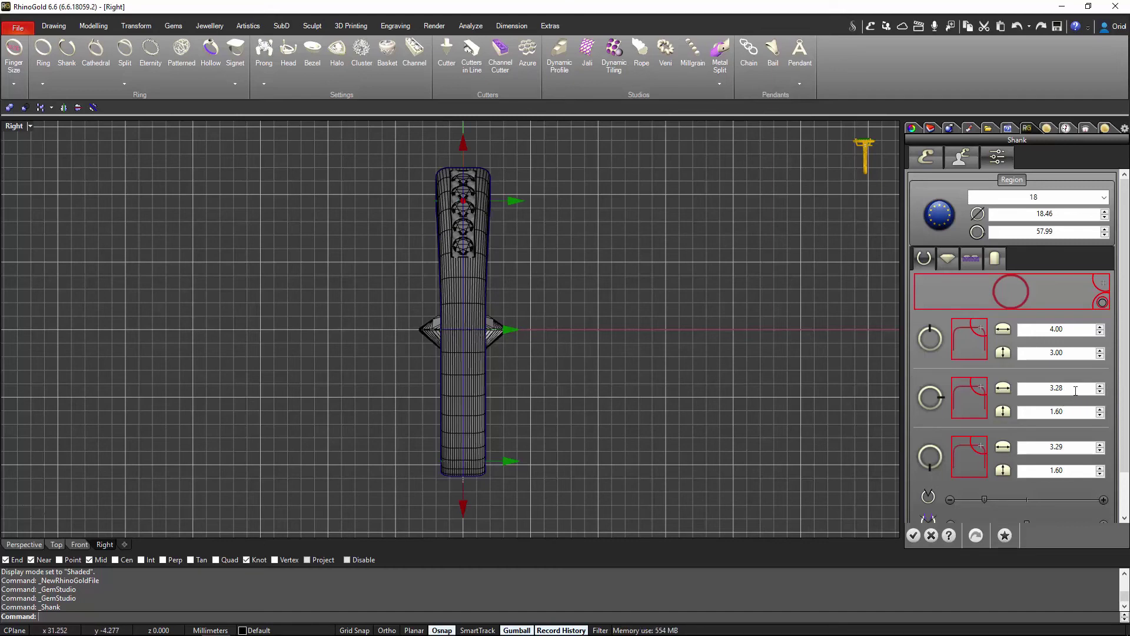
- Set the shank's side section to 3.50 mm wide and 1.70 mm thick
double_click(1039, 391)
text(3)
double_click(1041, 412)
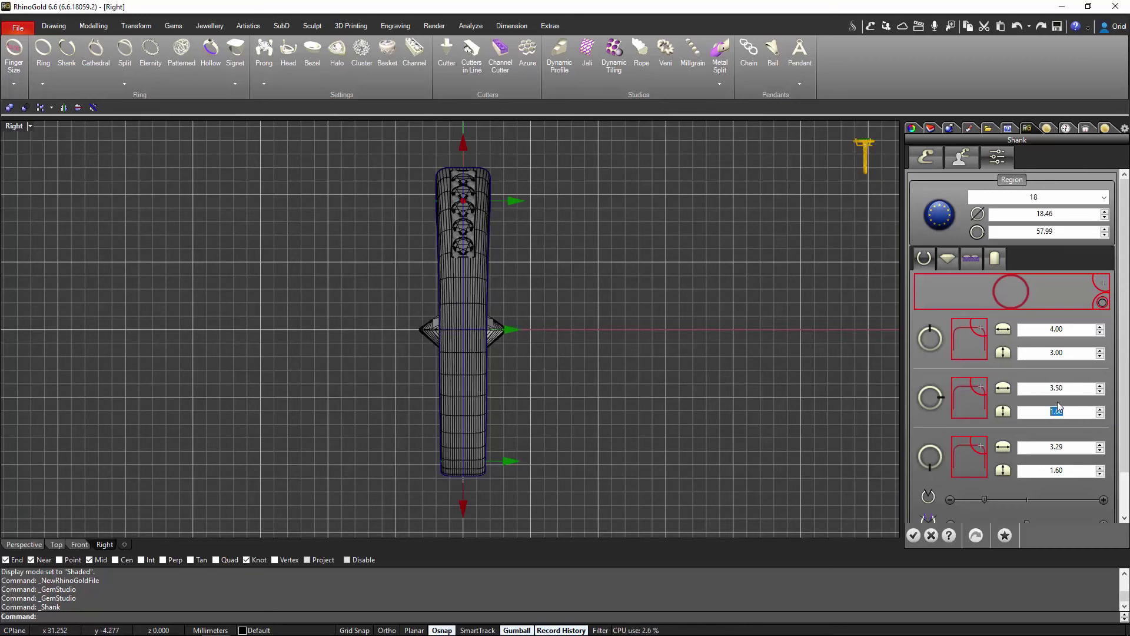
key(BackSpace)
click(24, 545)
right_drag(290, 473, 354, 350)
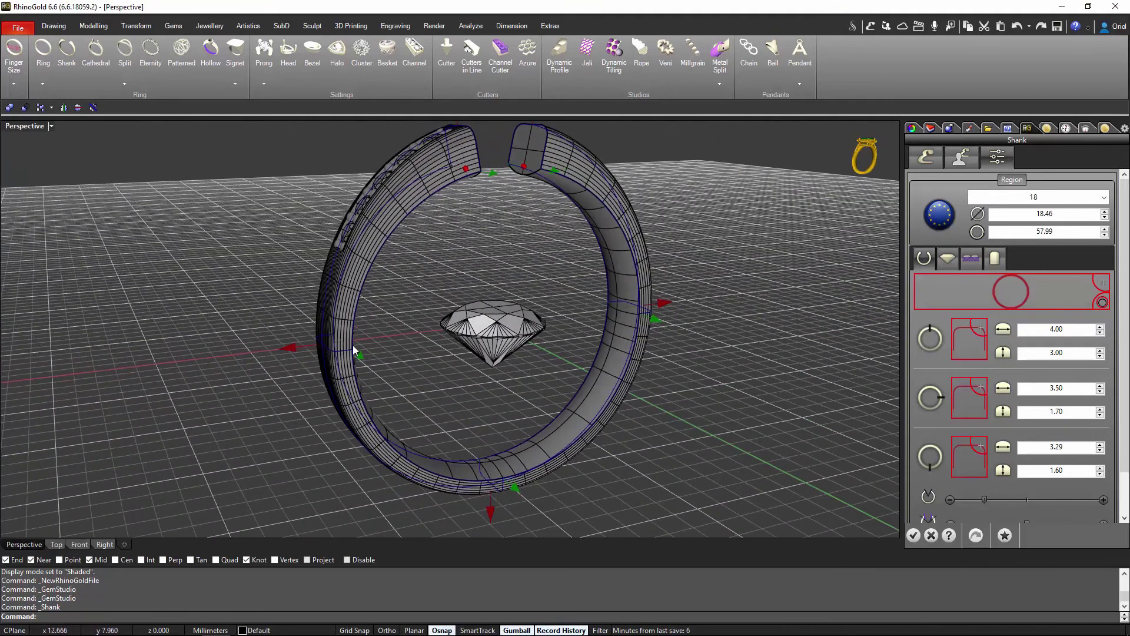
scroll(341, 353, up, 5)
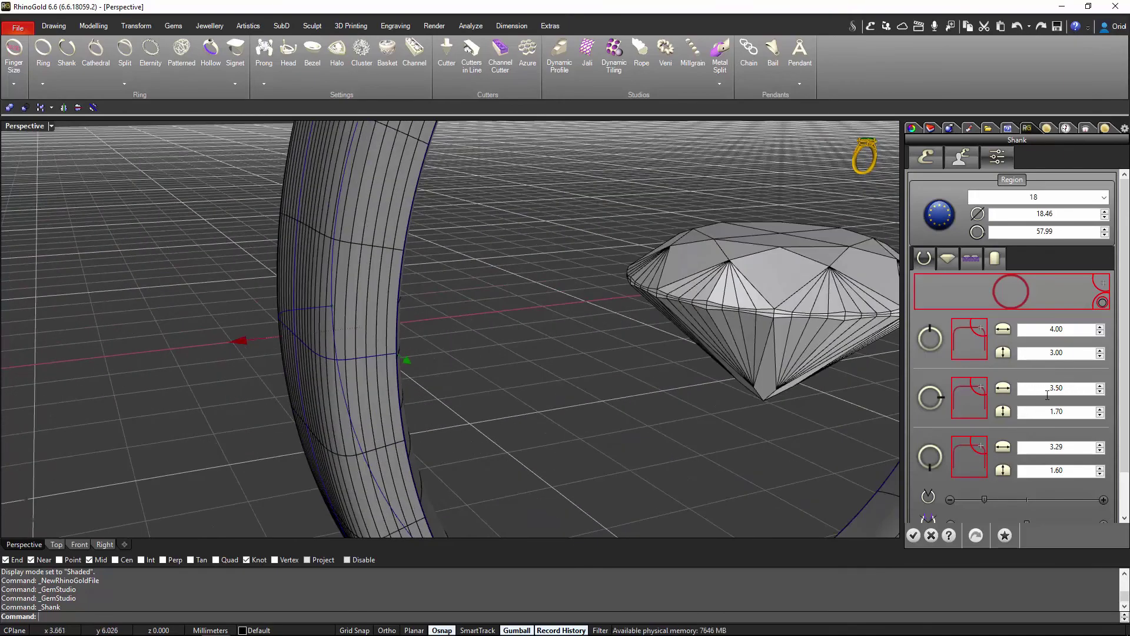
scroll(585, 471, down, 5)
- Set the shank's base section to 3.50 mm wide and 1.50 mm thick
right_drag(586, 462, 467, 315)
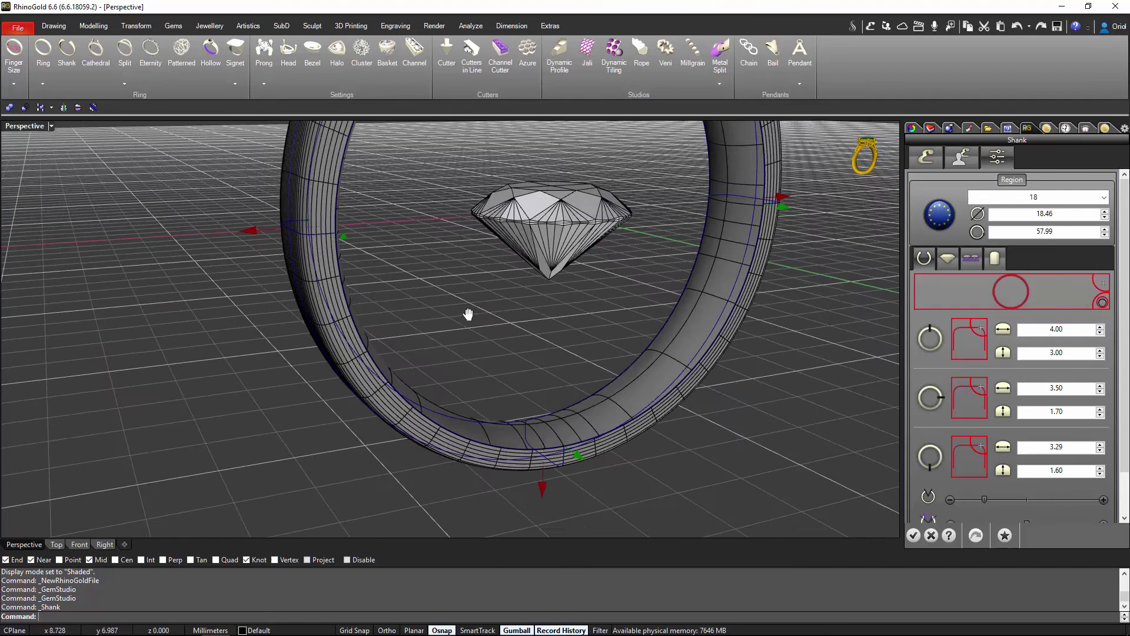
double_click(1027, 448)
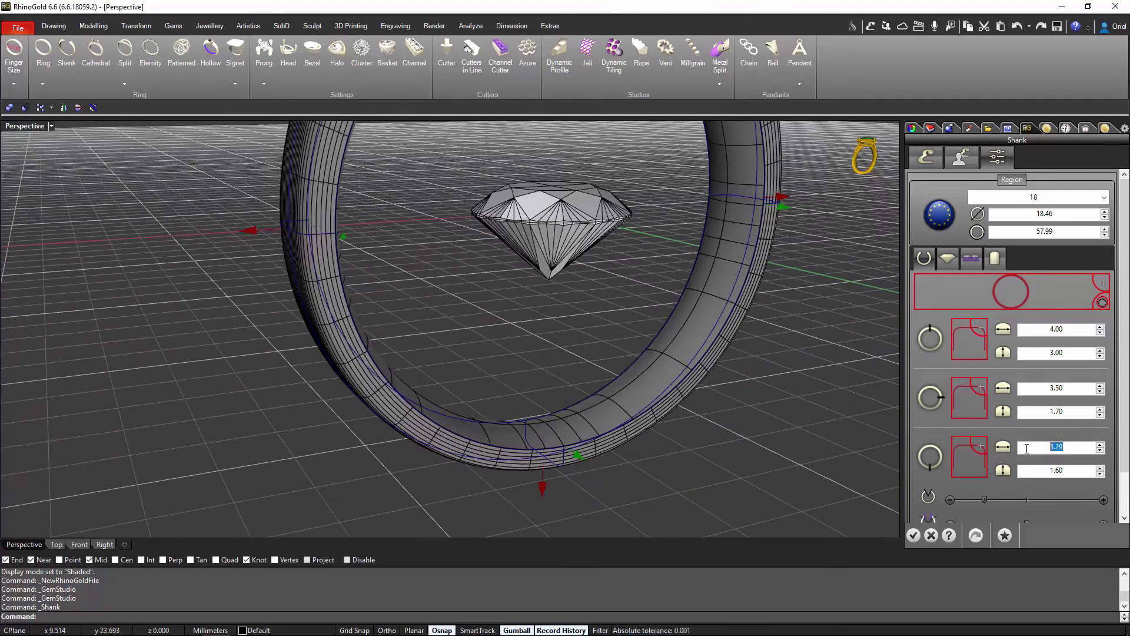
text(3.)
double_click(1049, 471)
text(1)
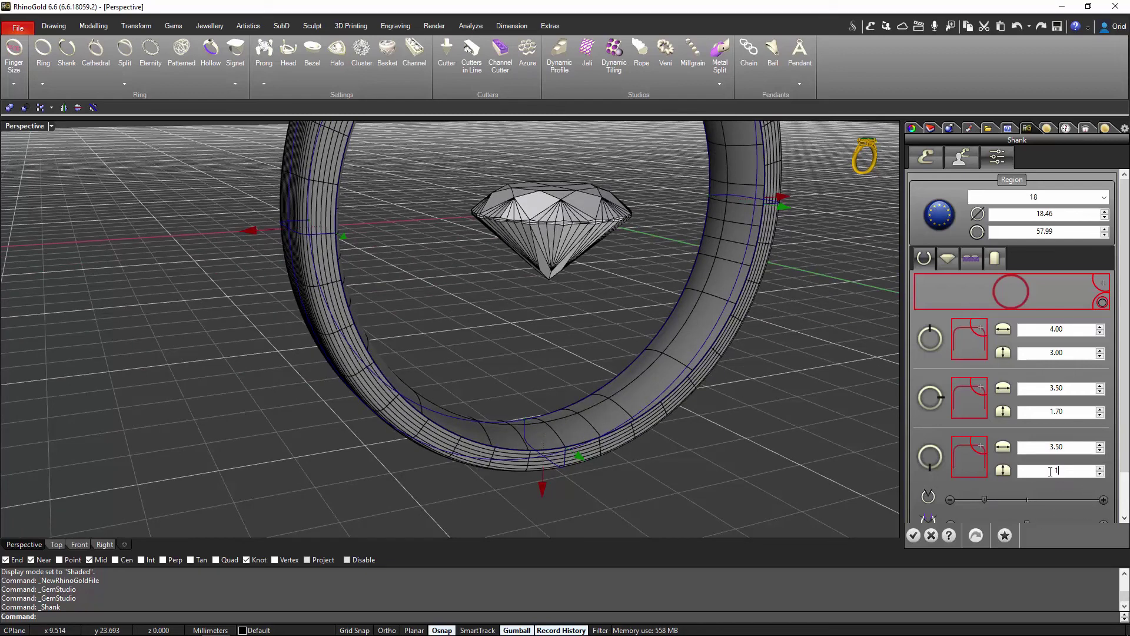
key(Return)
- Reduce the inner curvature value of the shank to 0.30
scroll(1125, 443, down, 2)
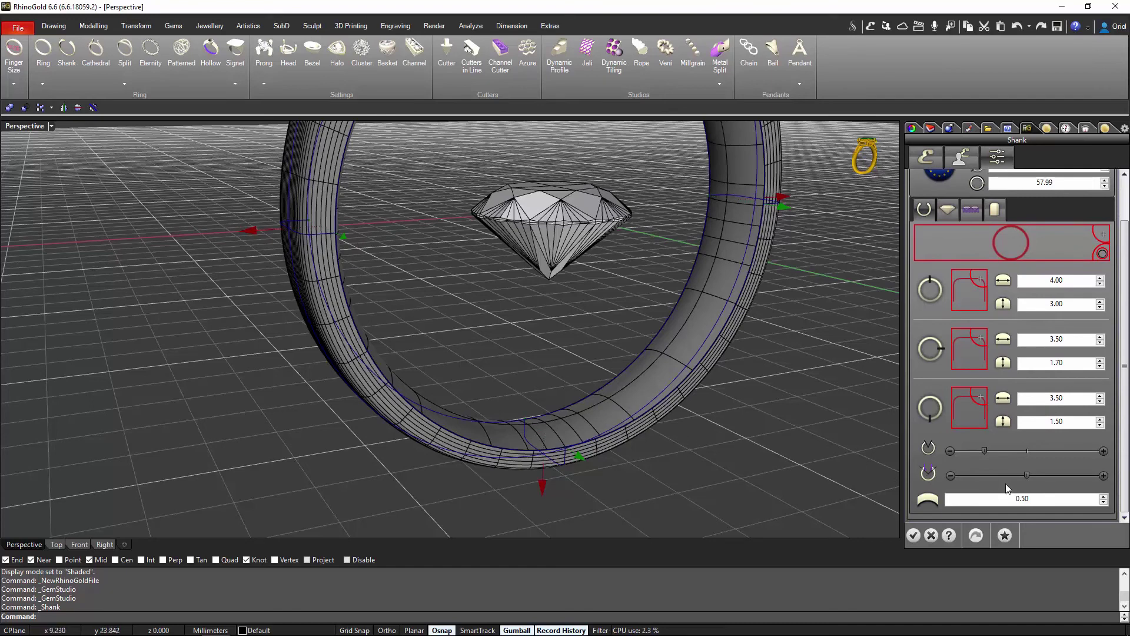
click(1105, 504)
click(1104, 504)
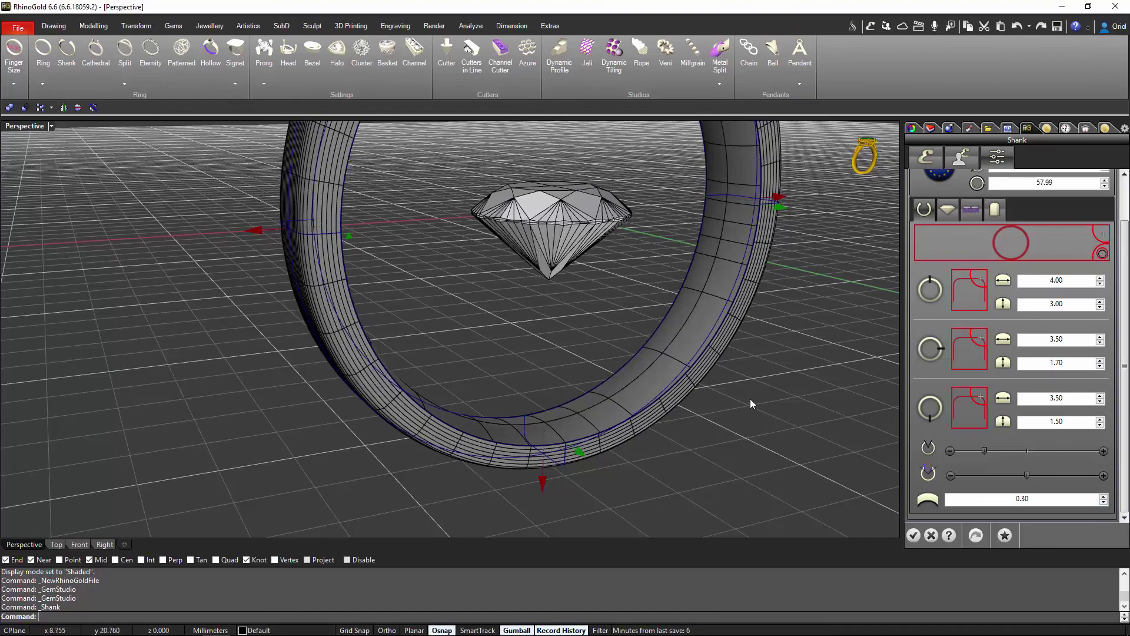
right_drag(751, 404, 553, 404)
scroll(557, 406, down, 3)
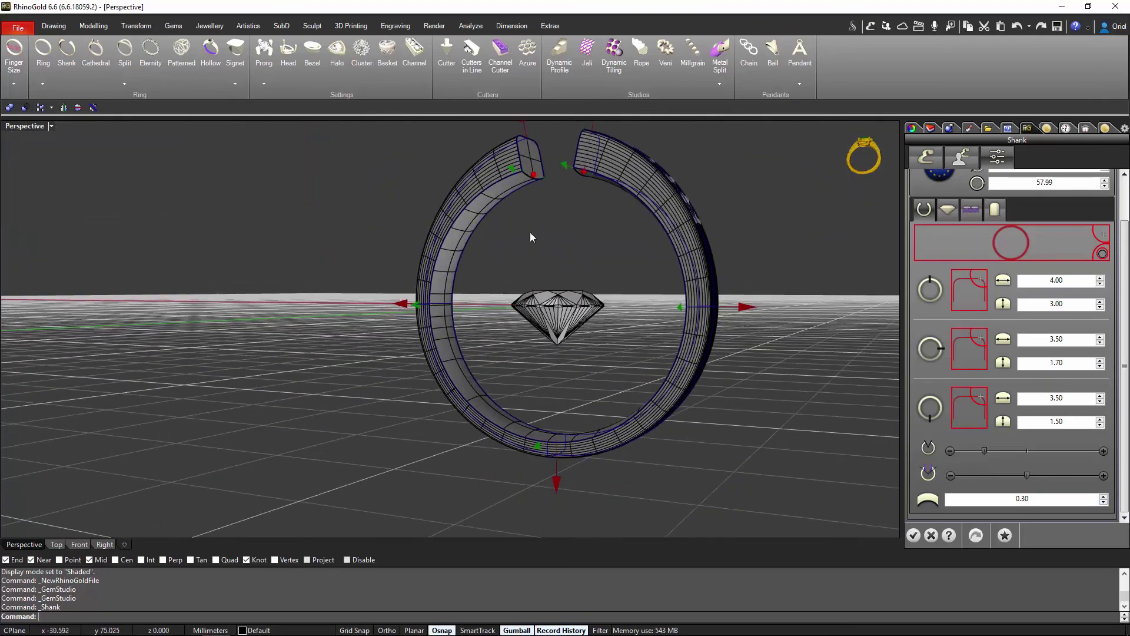
- Choose profile RG002 for the shank's side section
right_drag(531, 238, 492, 302)
right_drag(585, 323, 653, 401)
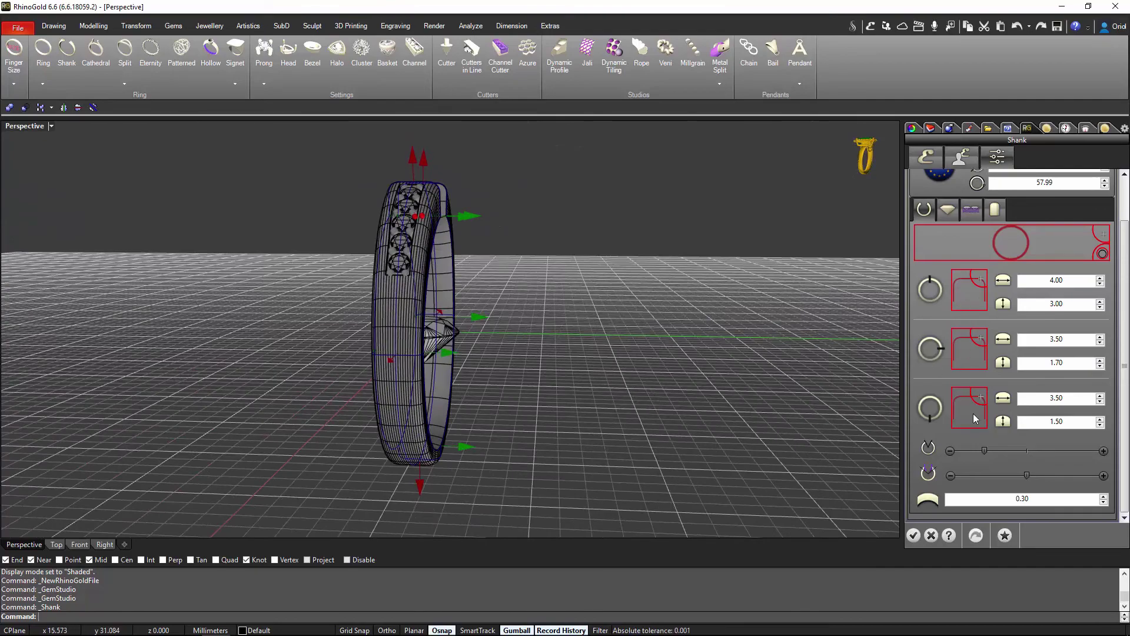
right_drag(646, 381, 686, 369)
right_drag(583, 401, 650, 344)
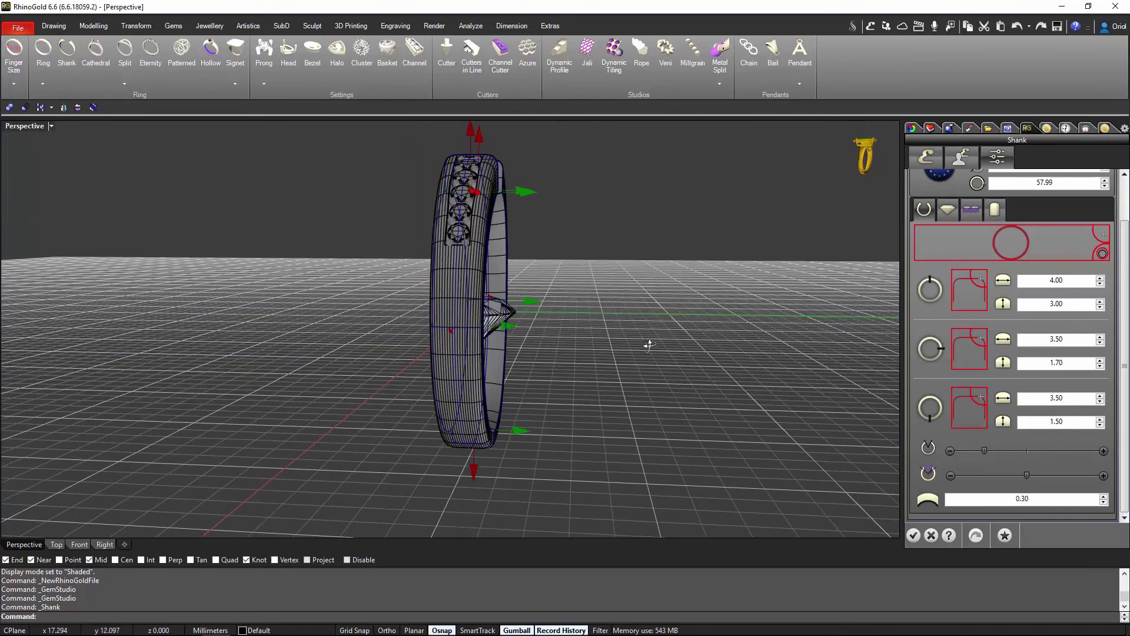
click(968, 355)
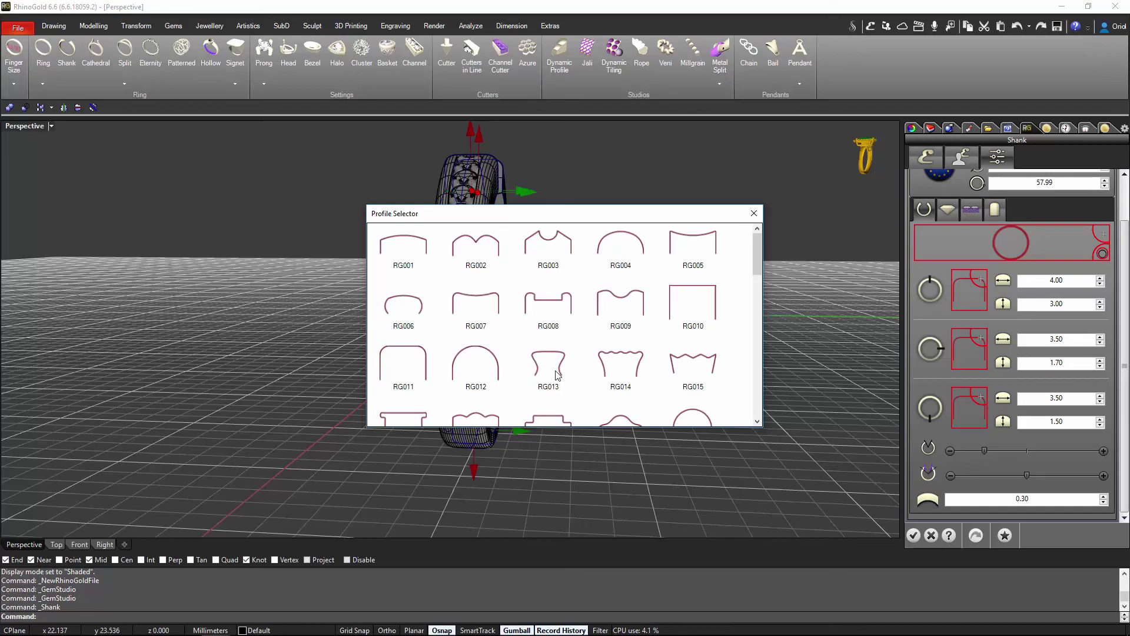
double_click(488, 252)
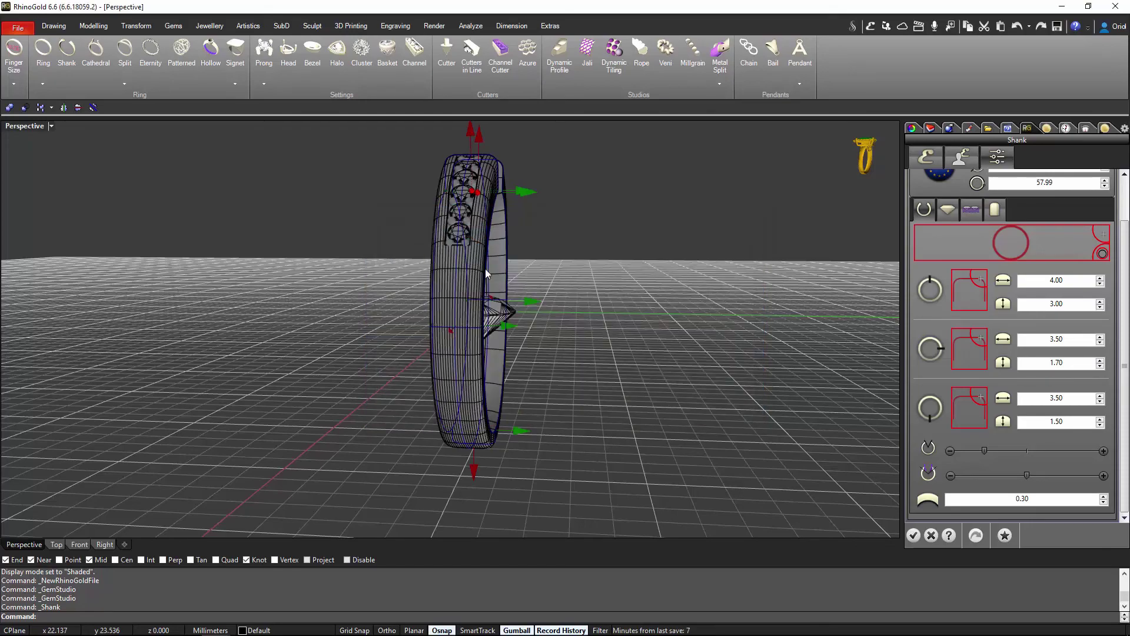
- Remove the row of 1.50 mm gems from the shank's stone settings
right_drag(485, 269, 504, 253)
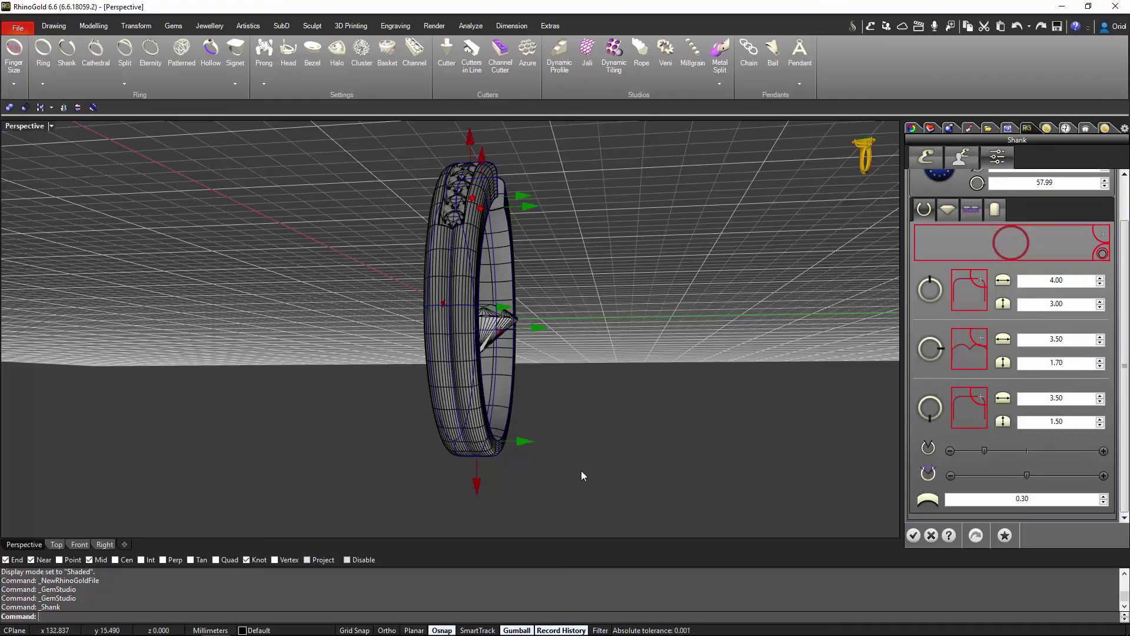
right_drag(581, 475, 546, 329)
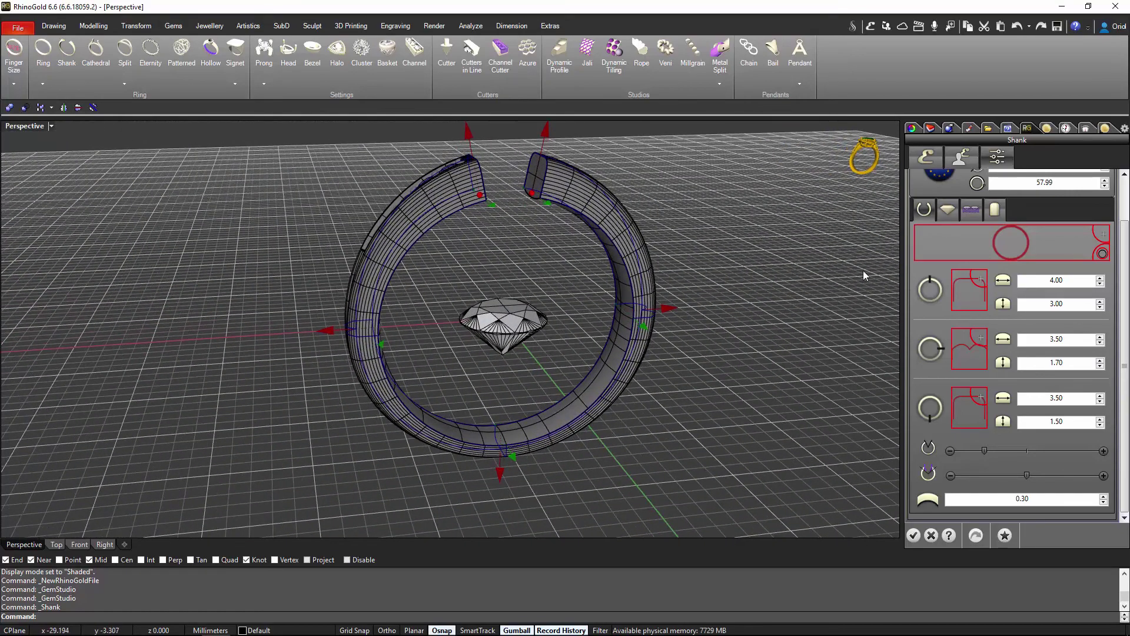
right_drag(565, 353, 619, 399)
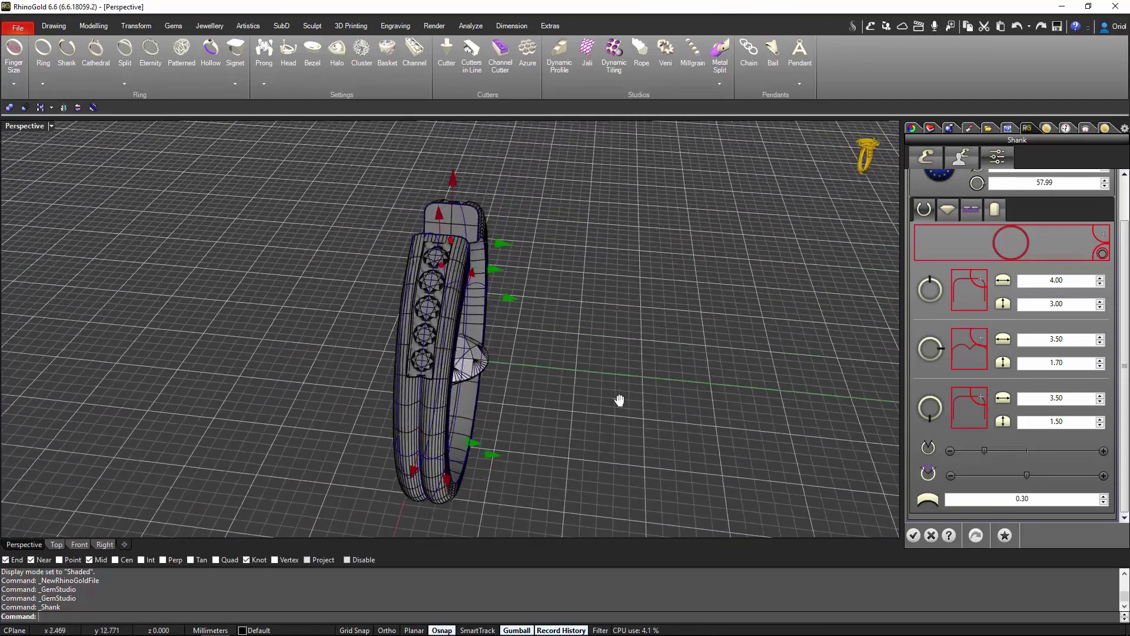
click(948, 211)
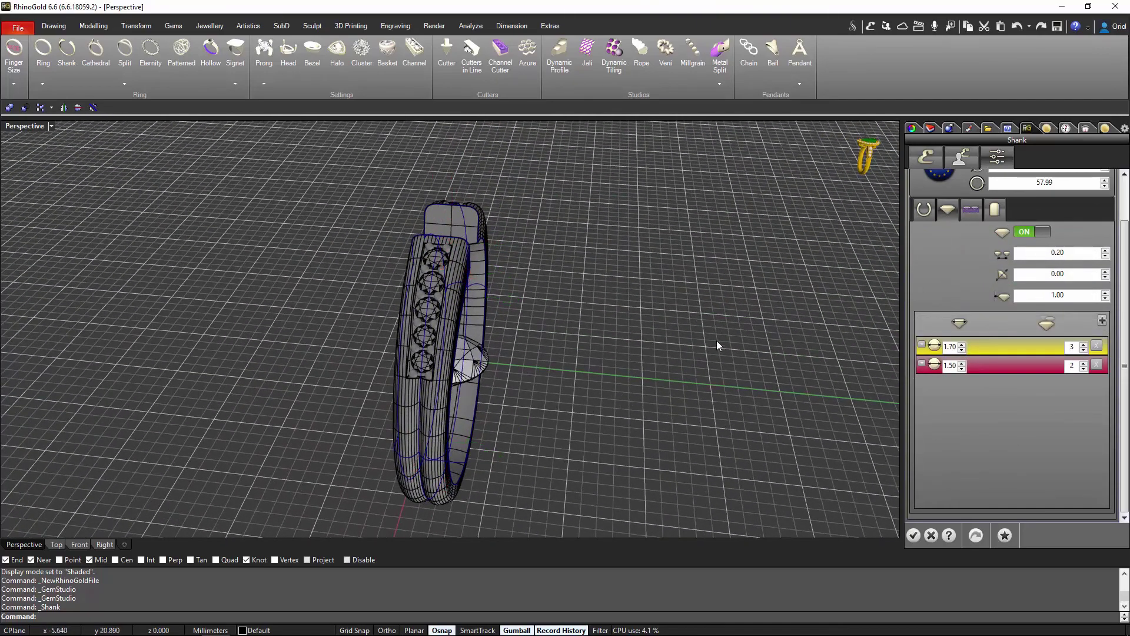
scroll(591, 347, up, 5)
right_drag(592, 359, 658, 362)
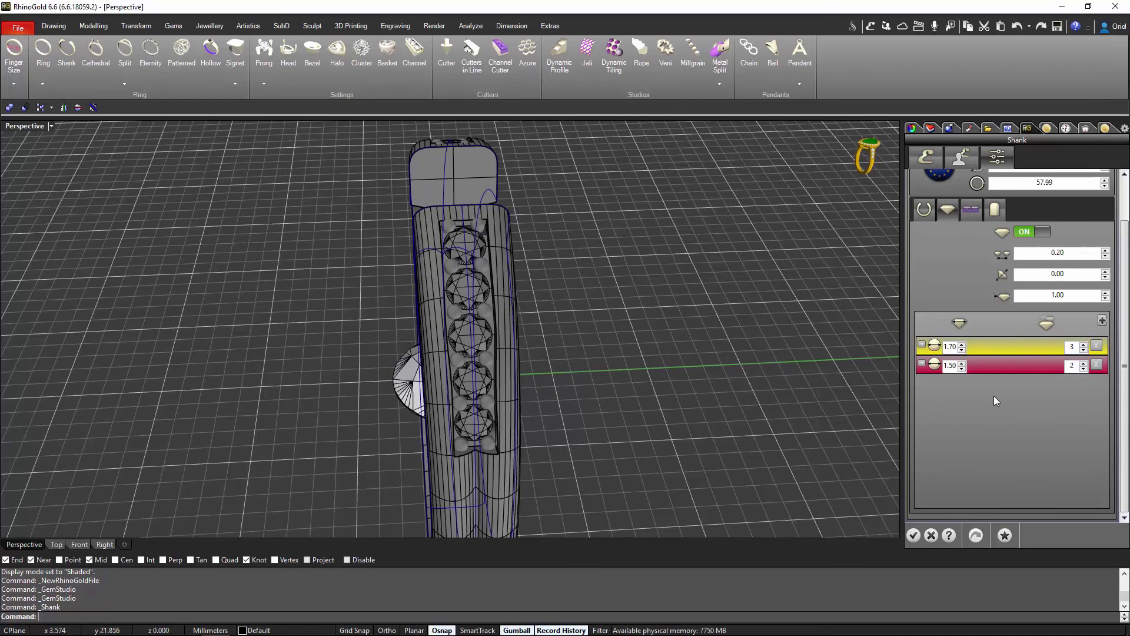
click(1097, 365)
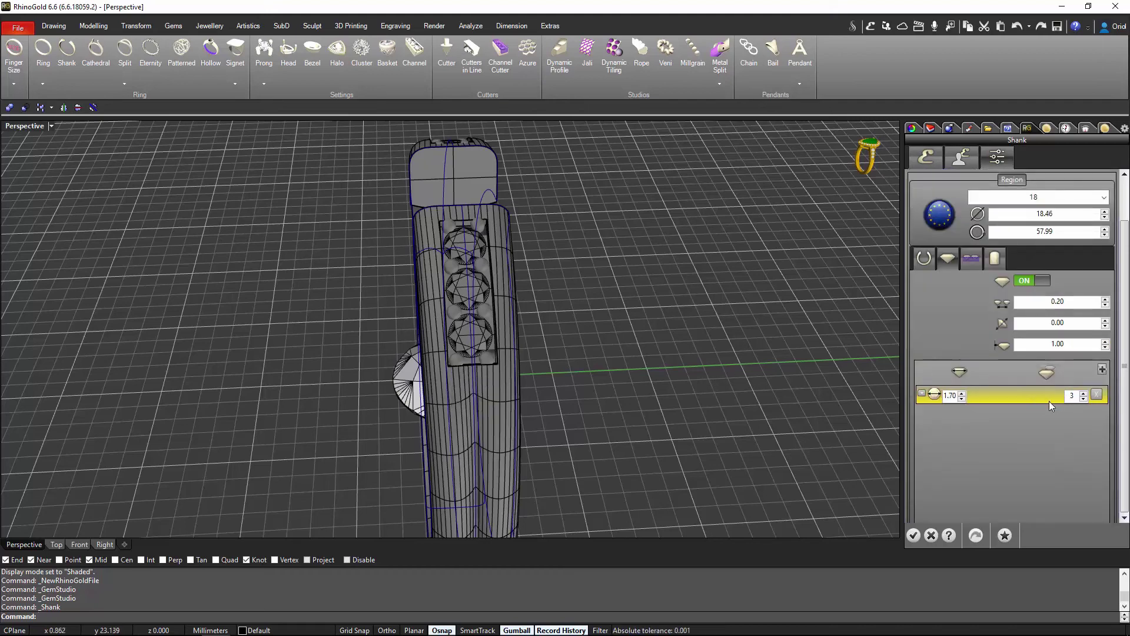
- Set the 1.70 mm gem row to 6 stones and build the shank
click(1084, 393)
click(1084, 393)
click(1084, 394)
right_drag(733, 409, 512, 362)
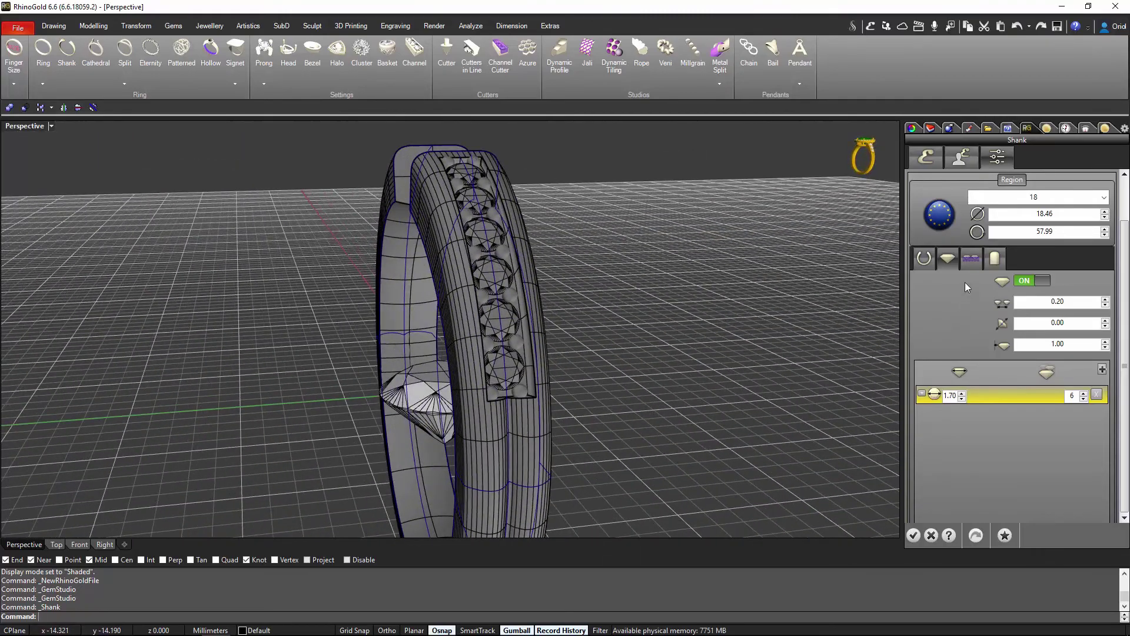
click(914, 534)
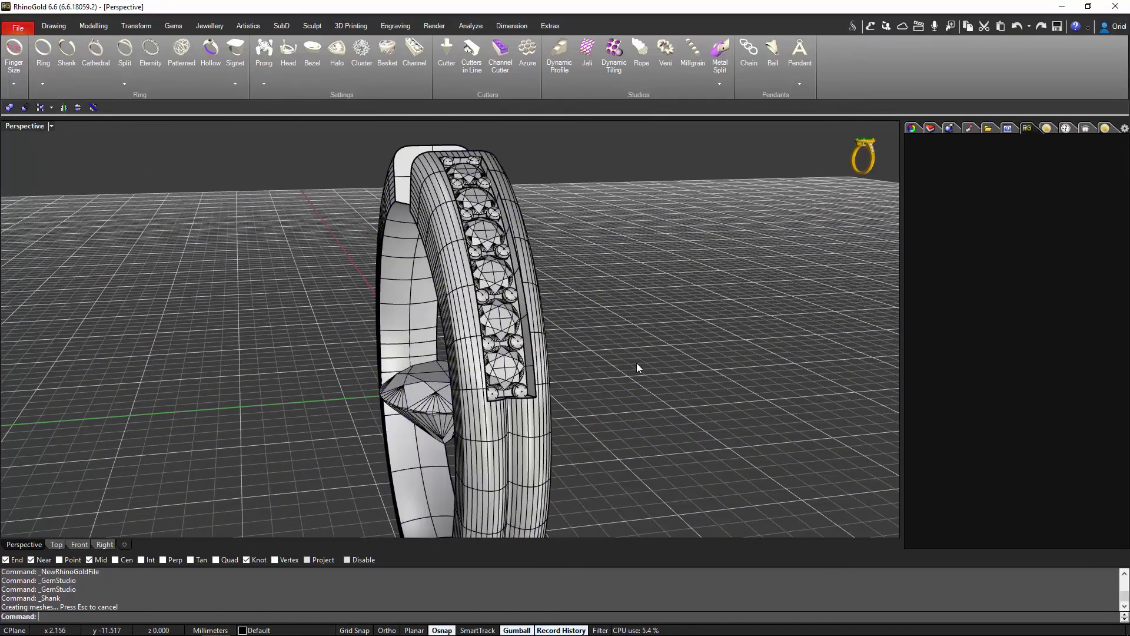
- Reopen the finished shank for parametric editing
right_drag(637, 363, 436, 336)
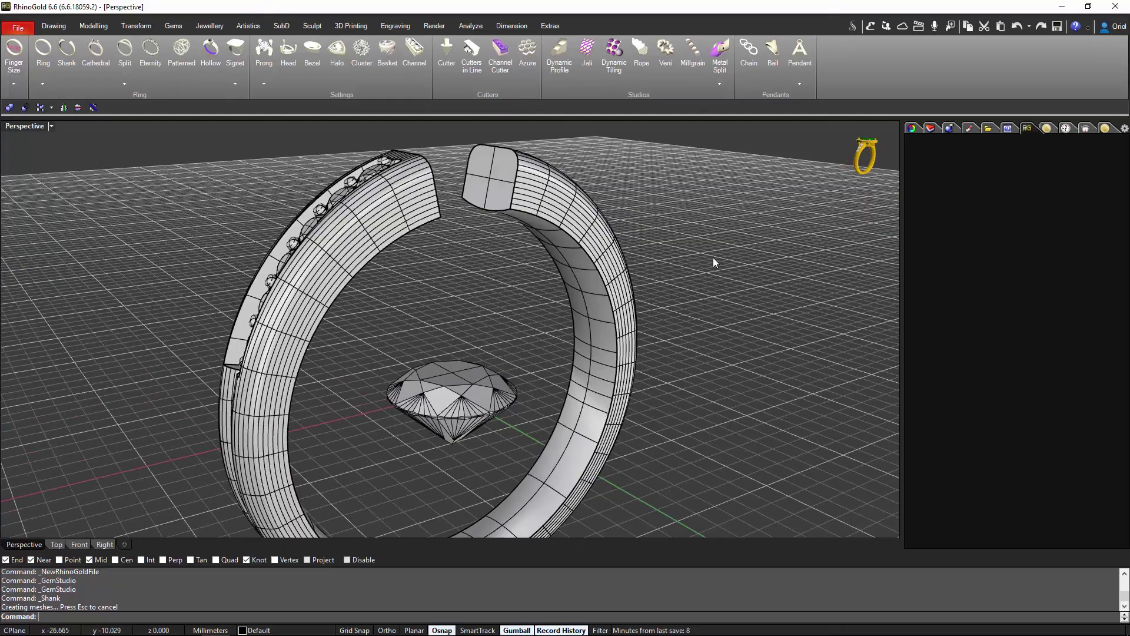
right_drag(713, 257, 611, 279)
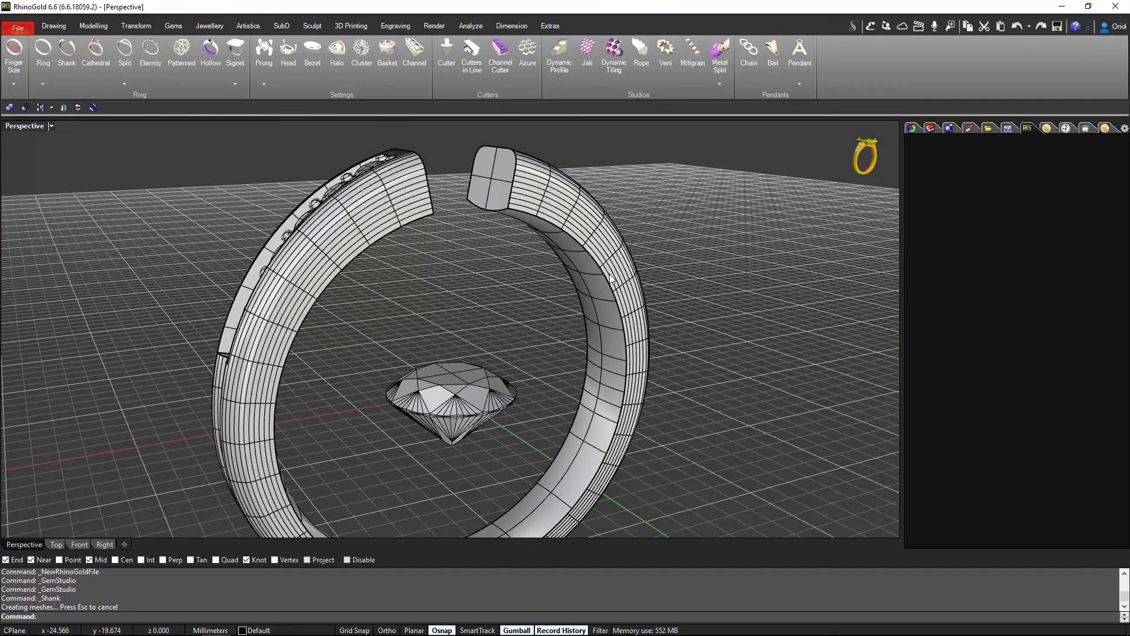
click(610, 277)
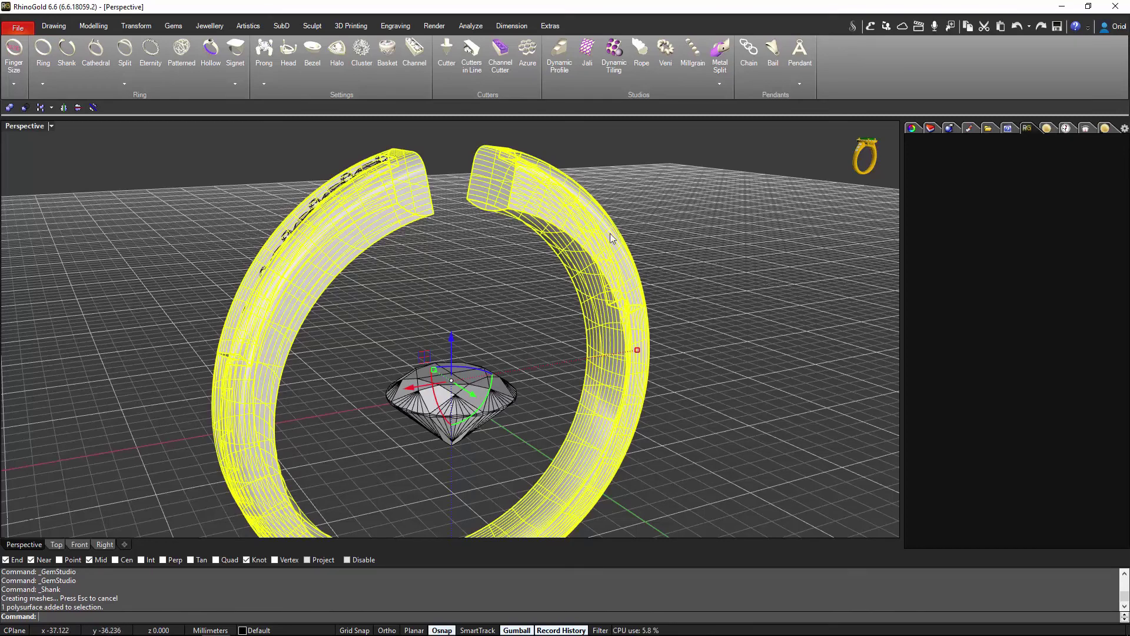
middle_click(715, 252)
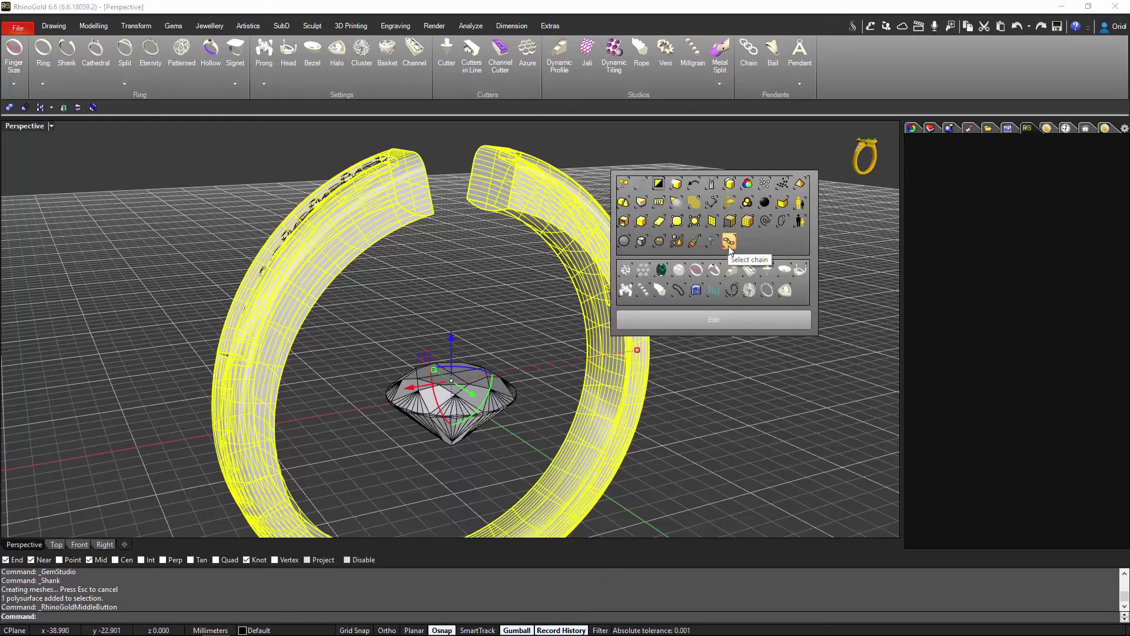
click(714, 323)
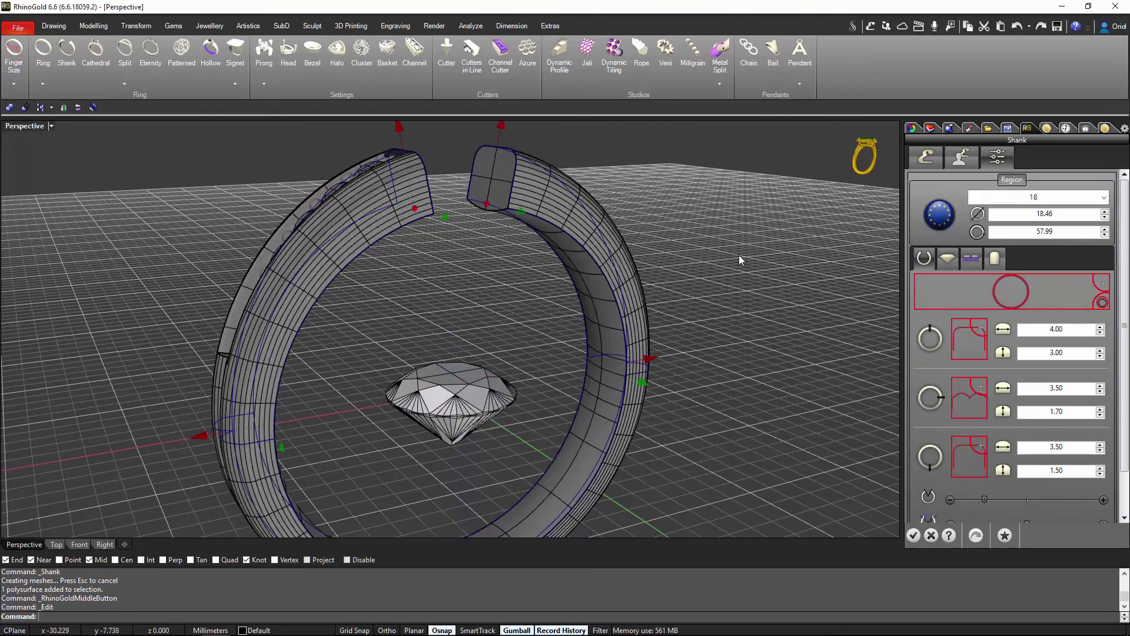
- Switch the ring-size region to the United States and set the shank's finger size to 8
click(945, 219)
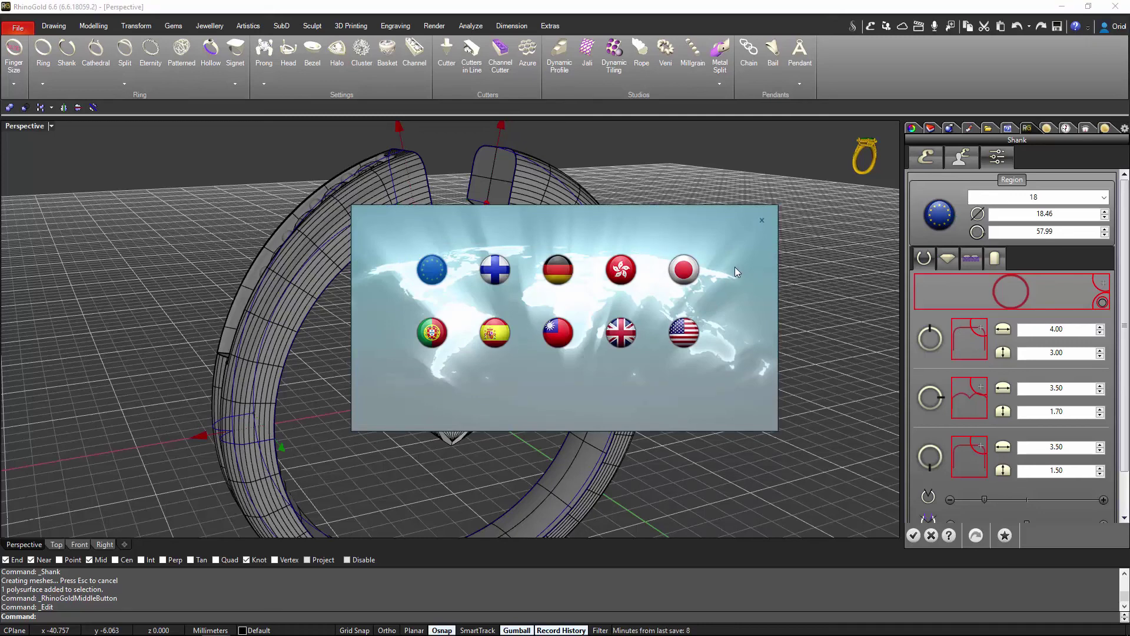
click(692, 337)
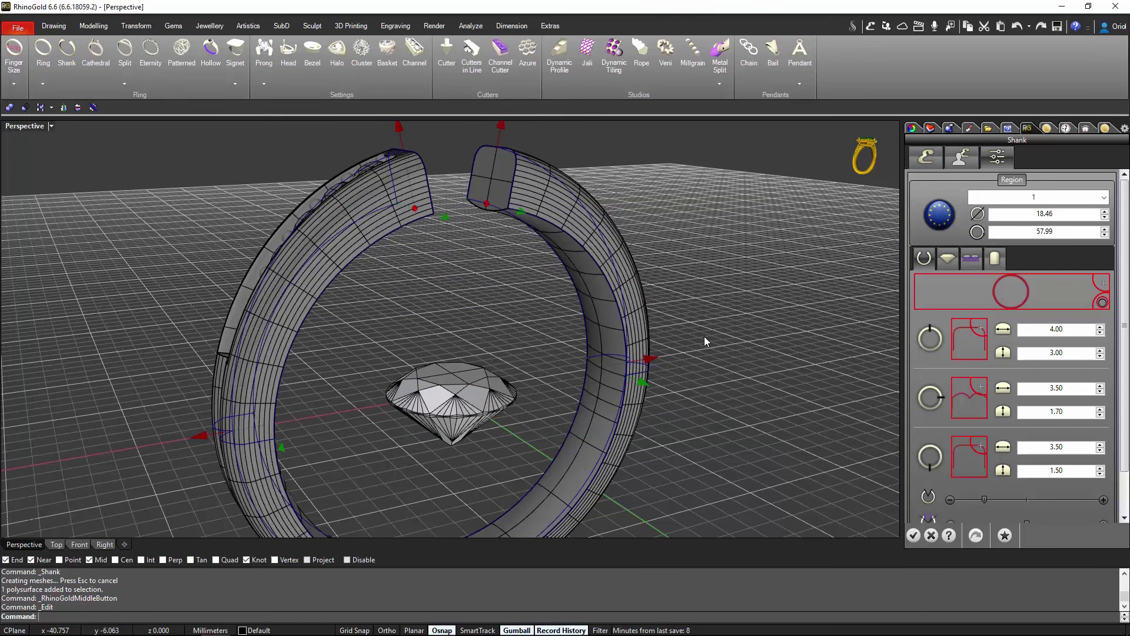
click(1047, 198)
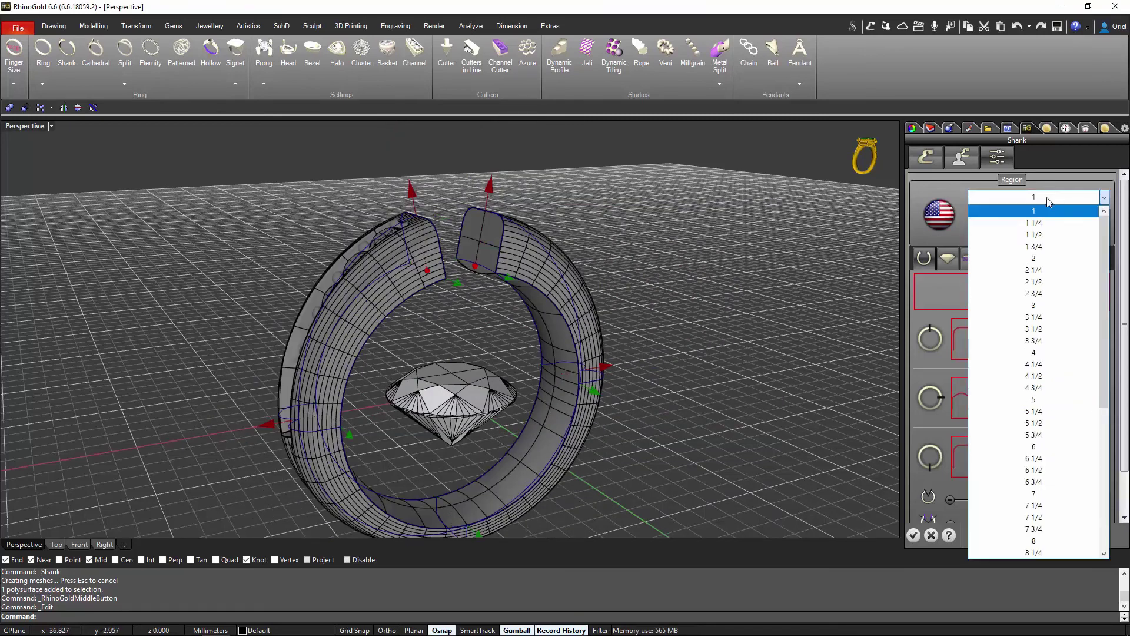
click(1046, 459)
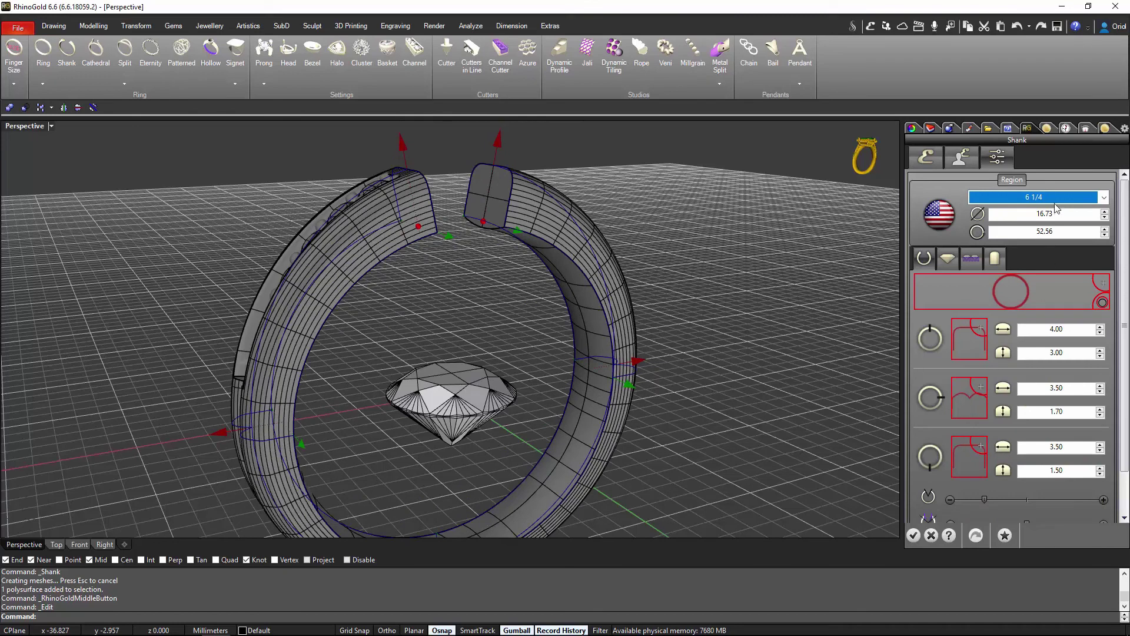
click(1055, 199)
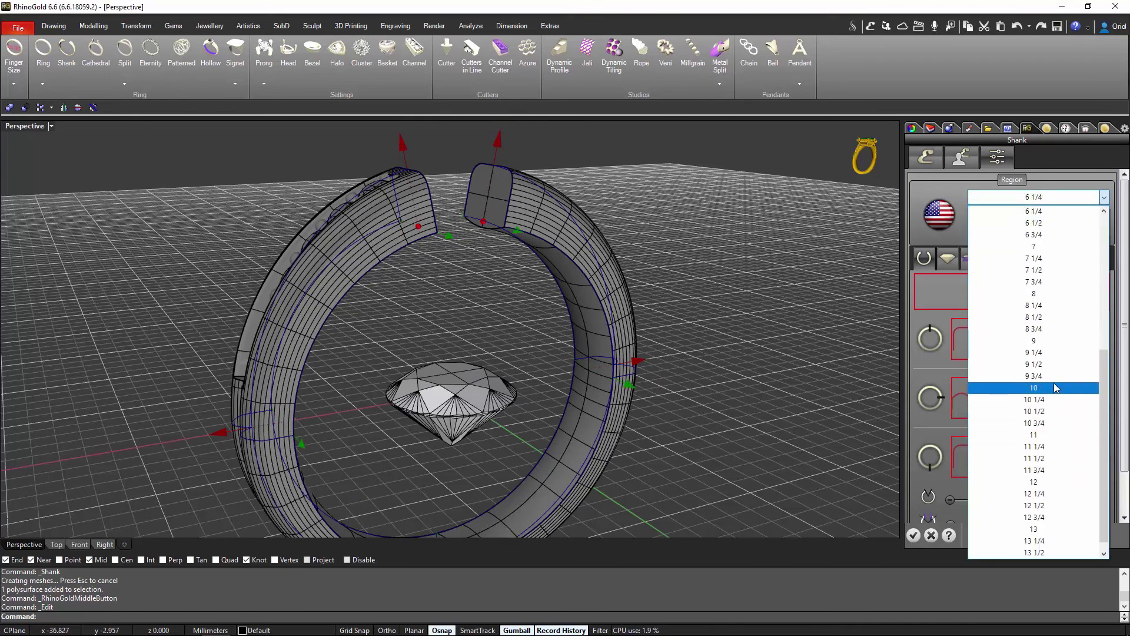
click(1063, 294)
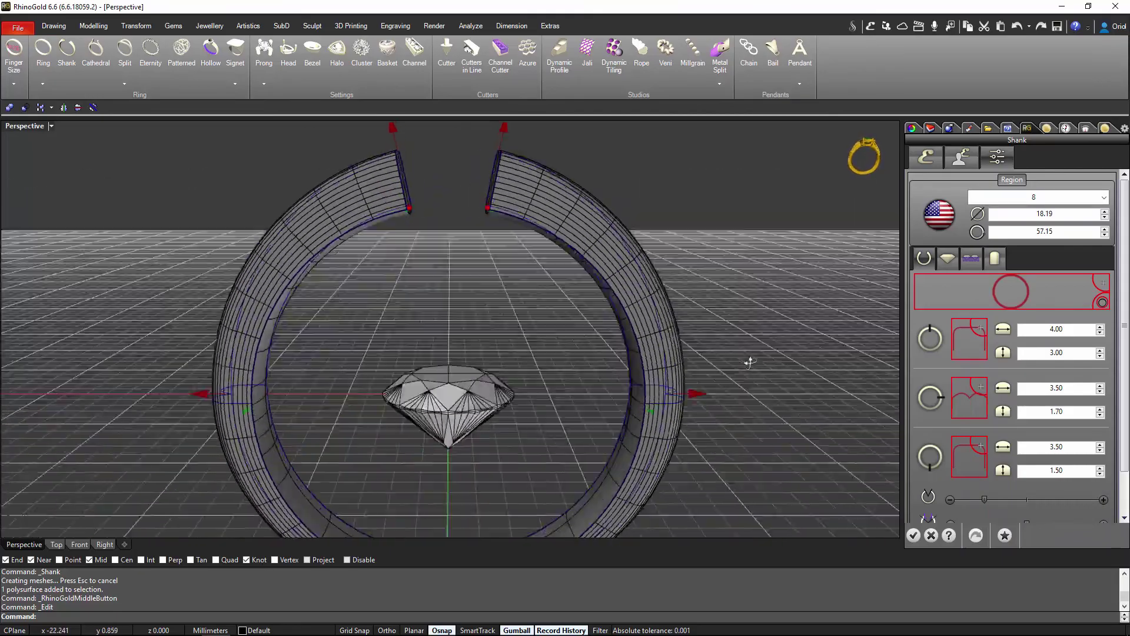
right_drag(749, 362, 538, 313)
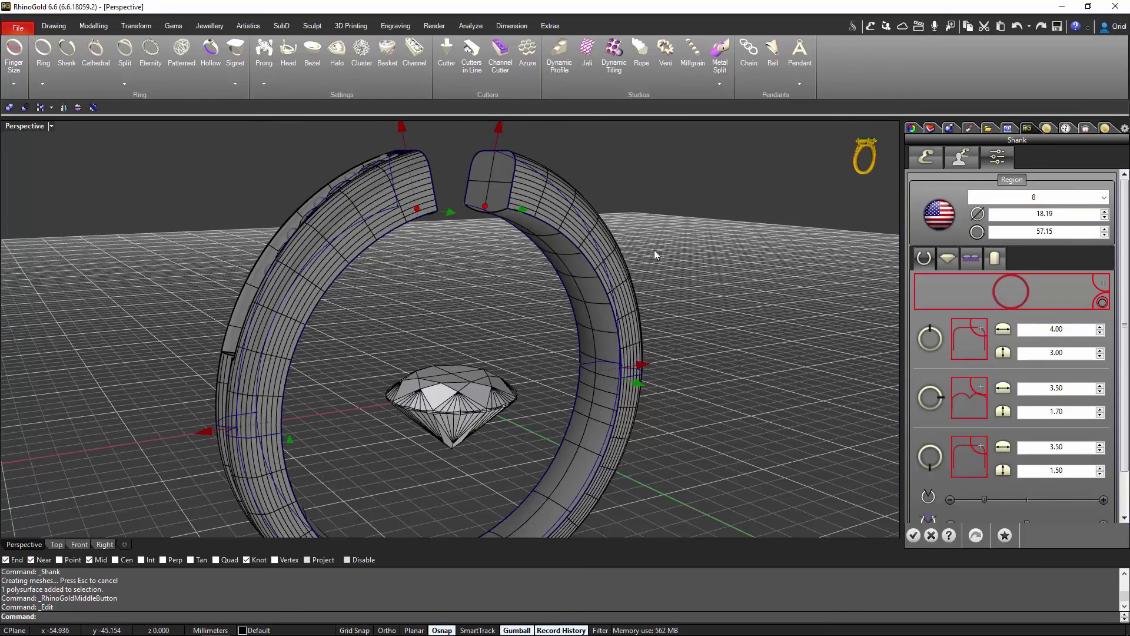
right_drag(408, 313, 435, 368)
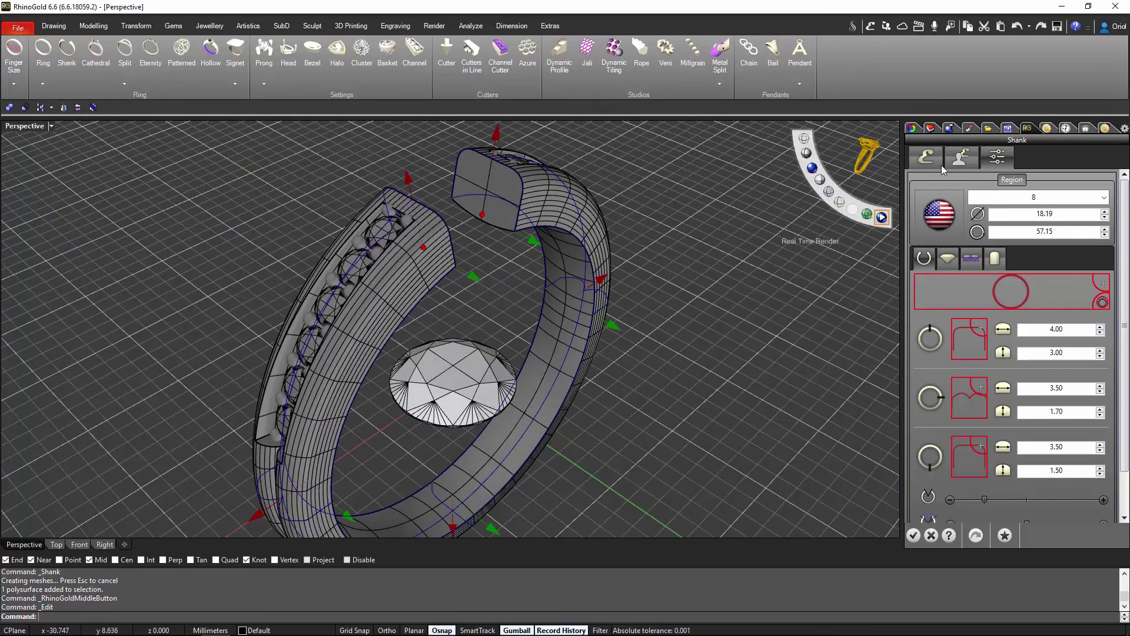
- Save the current shank settings as a preset named "test demo" and leave shank editing
click(1005, 536)
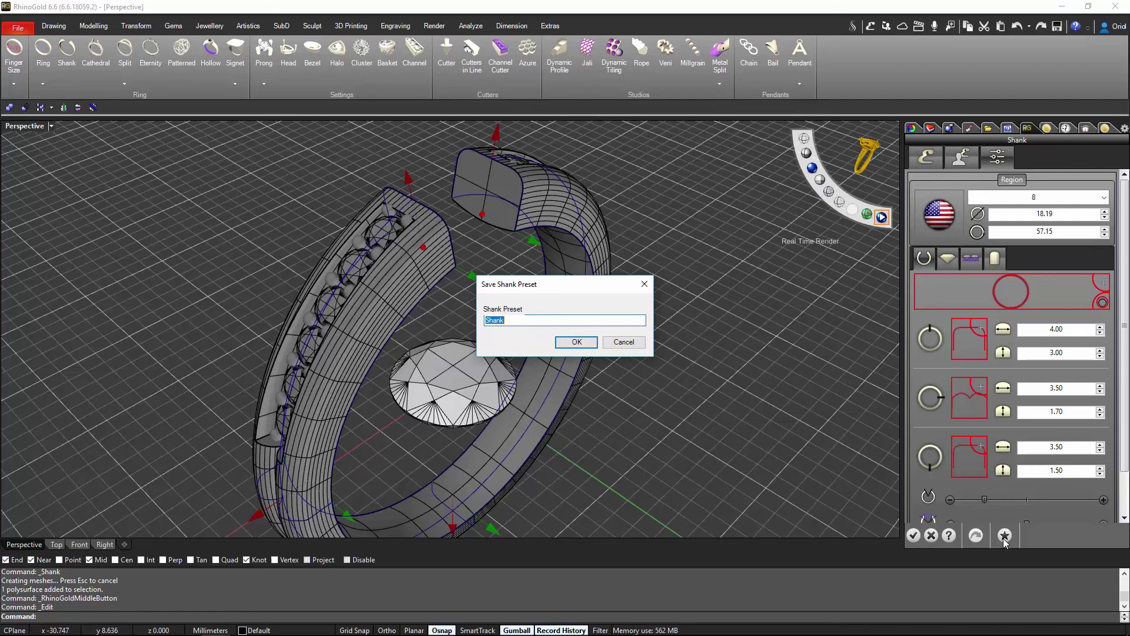
text(test demo)
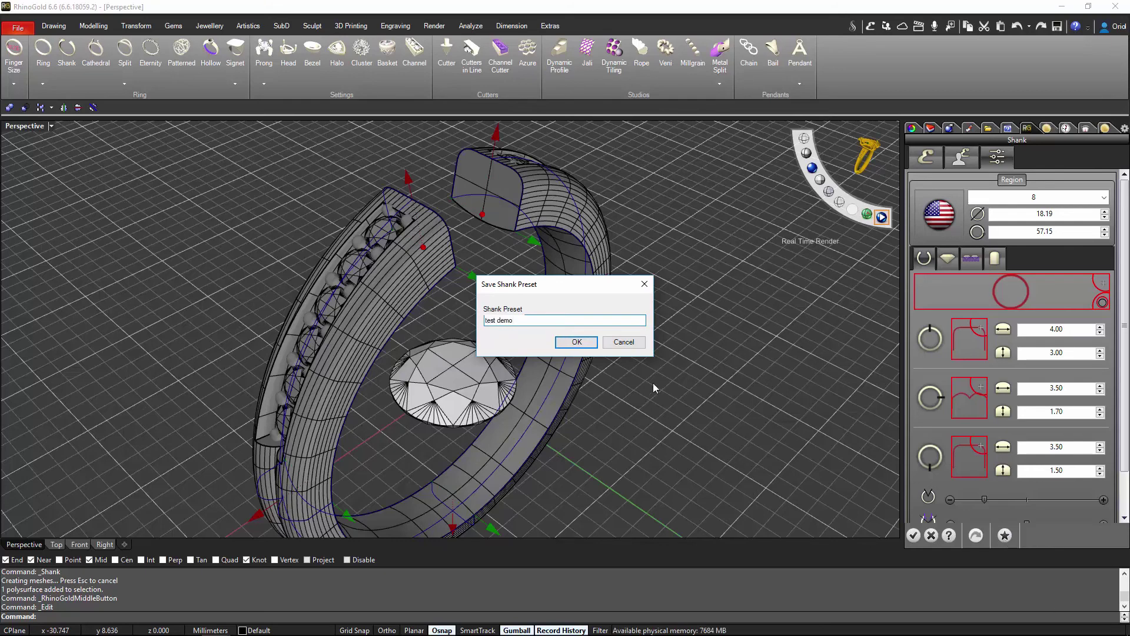
click(580, 342)
click(959, 160)
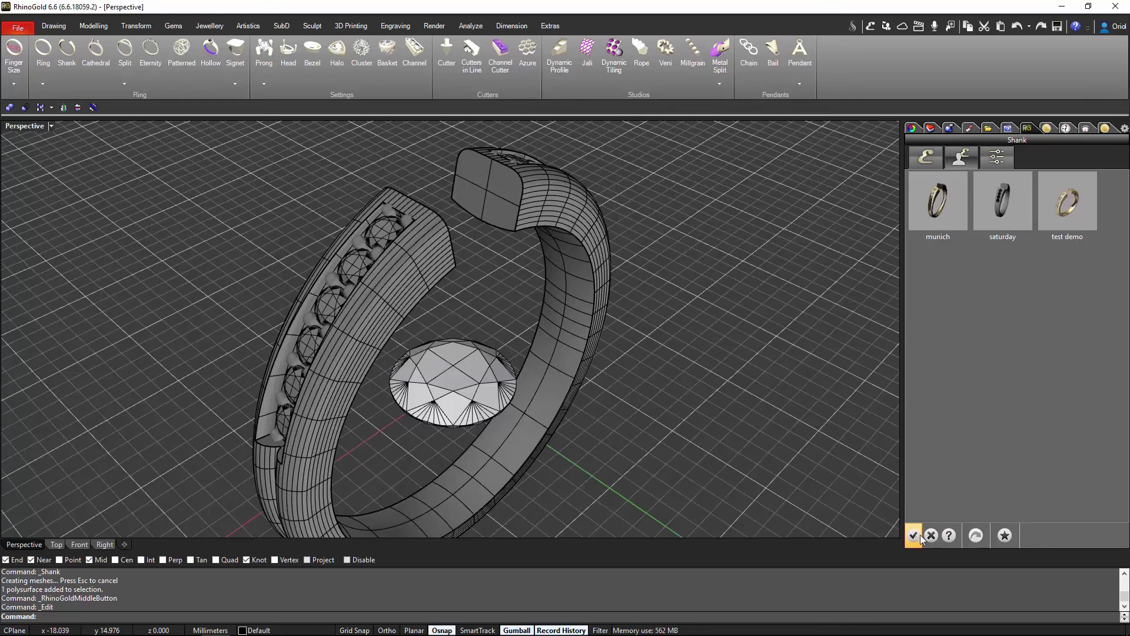
click(996, 156)
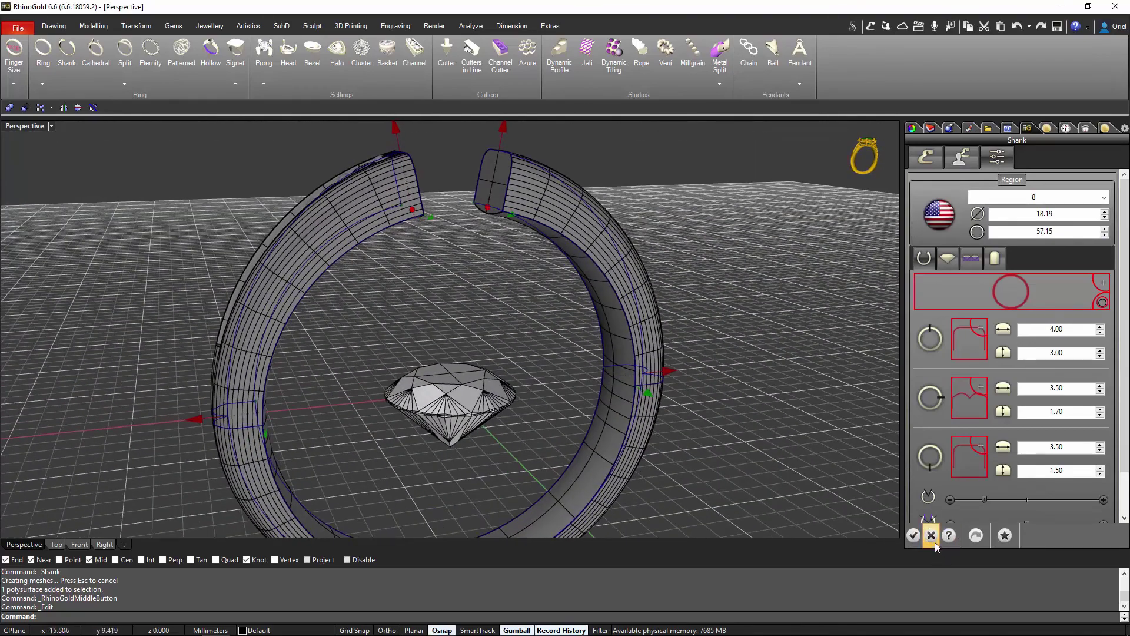
click(932, 539)
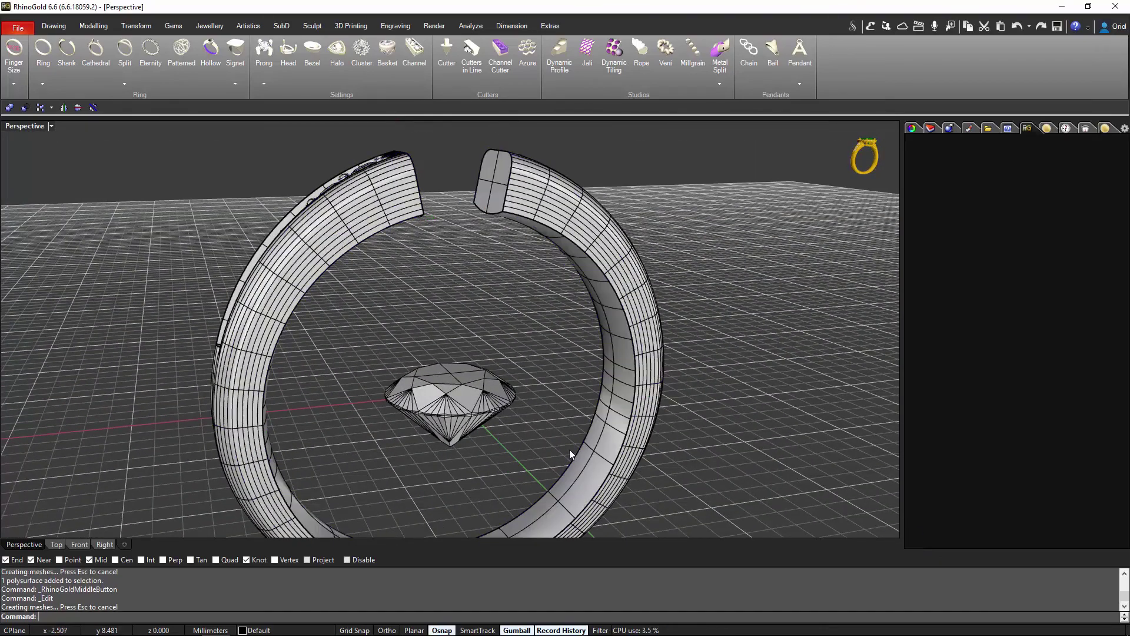
- Move the central diamond straight up until it sits above the gap between the shank's upper ends
click(471, 387)
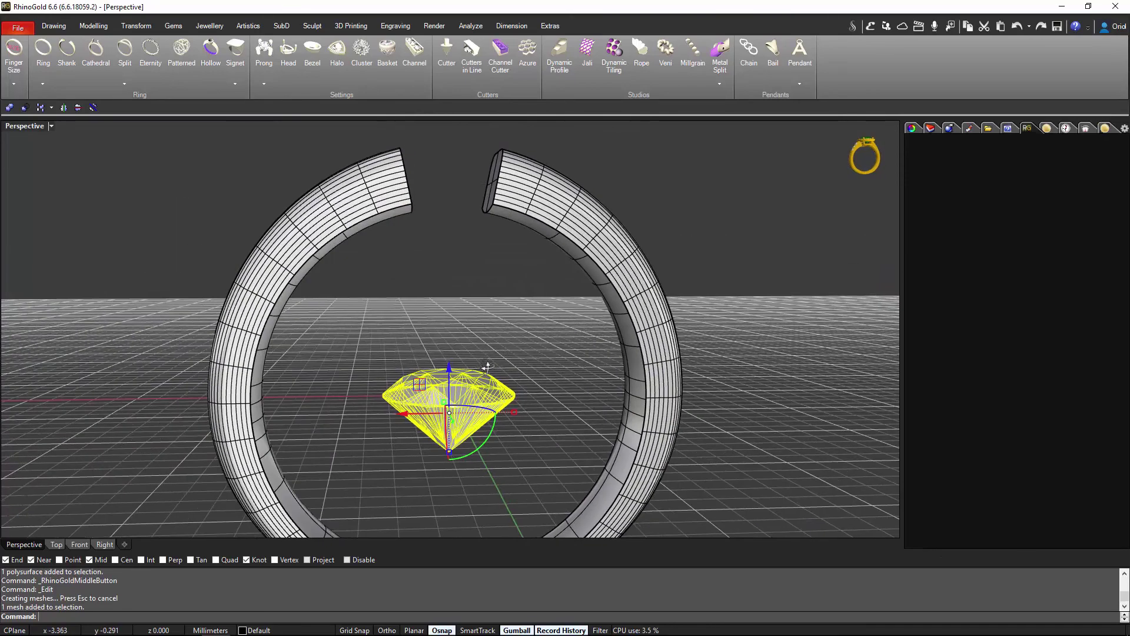
shift+right_drag(471, 355, 473, 404)
drag(463, 409, 471, 121)
shift+right_drag(534, 177, 625, 228)
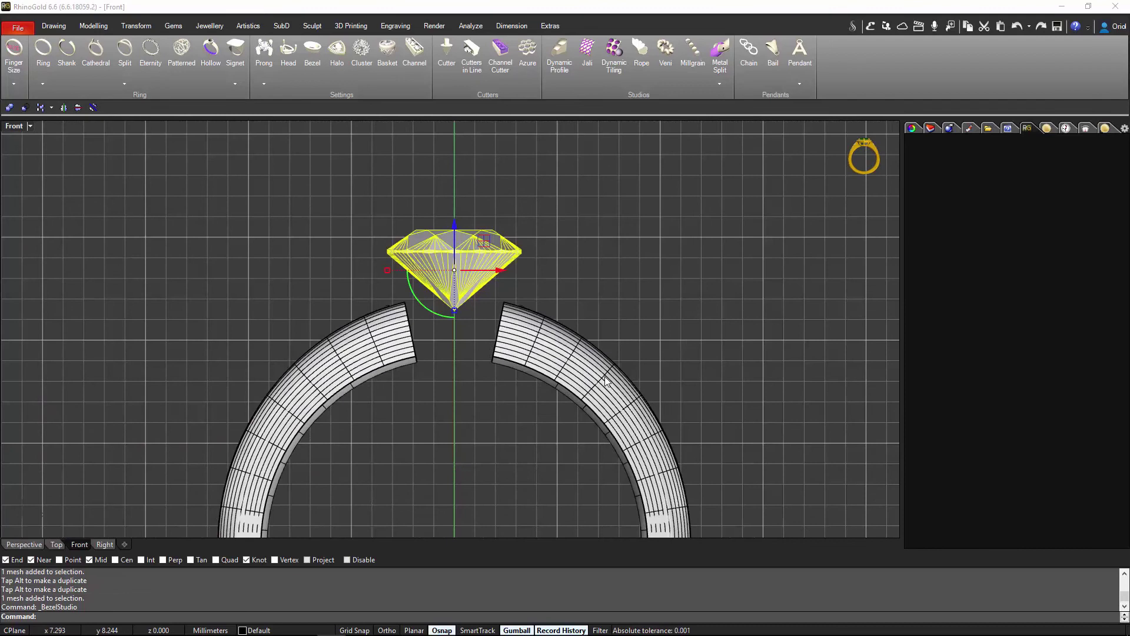
scroll(593, 323, up, 2)
scroll(626, 316, down, 2)
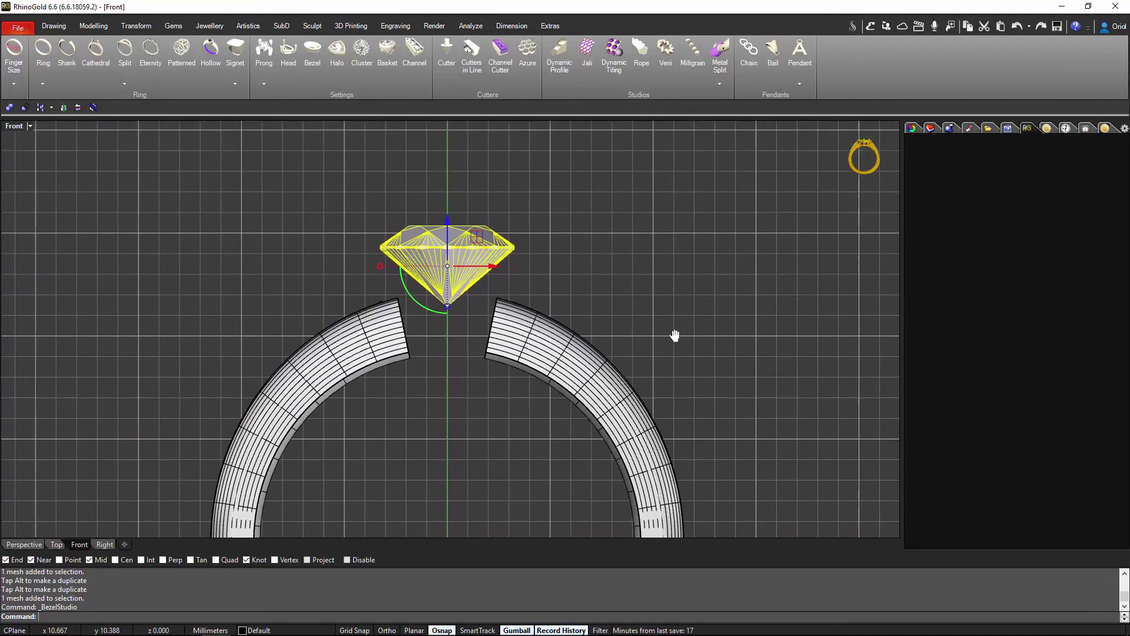
right_drag(675, 335, 676, 335)
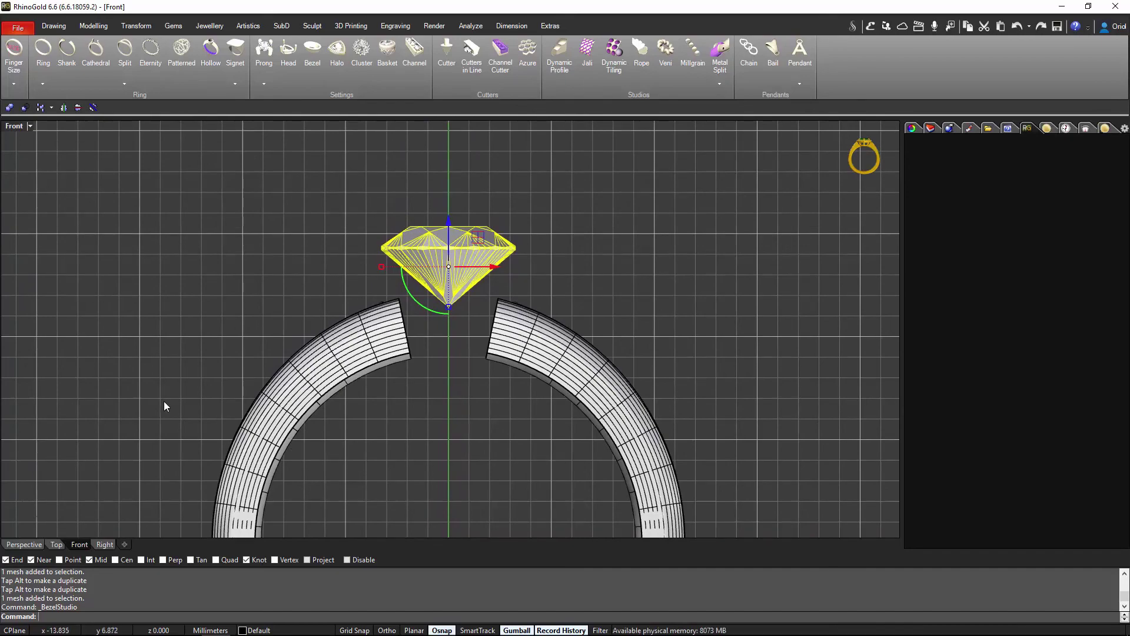
- Add a bezel around the central diamond in Bezel Studio using template 002
click(22, 544)
right_drag(577, 354, 696, 411)
scroll(676, 409, up, 2)
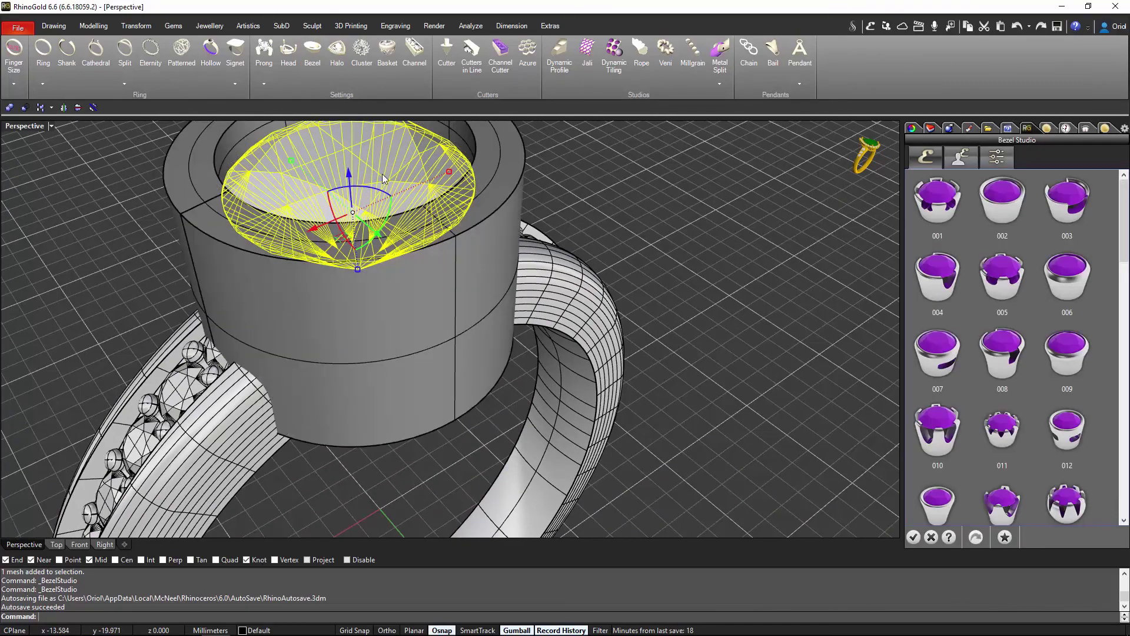
right_drag(714, 290, 511, 198)
right_drag(406, 345, 419, 225)
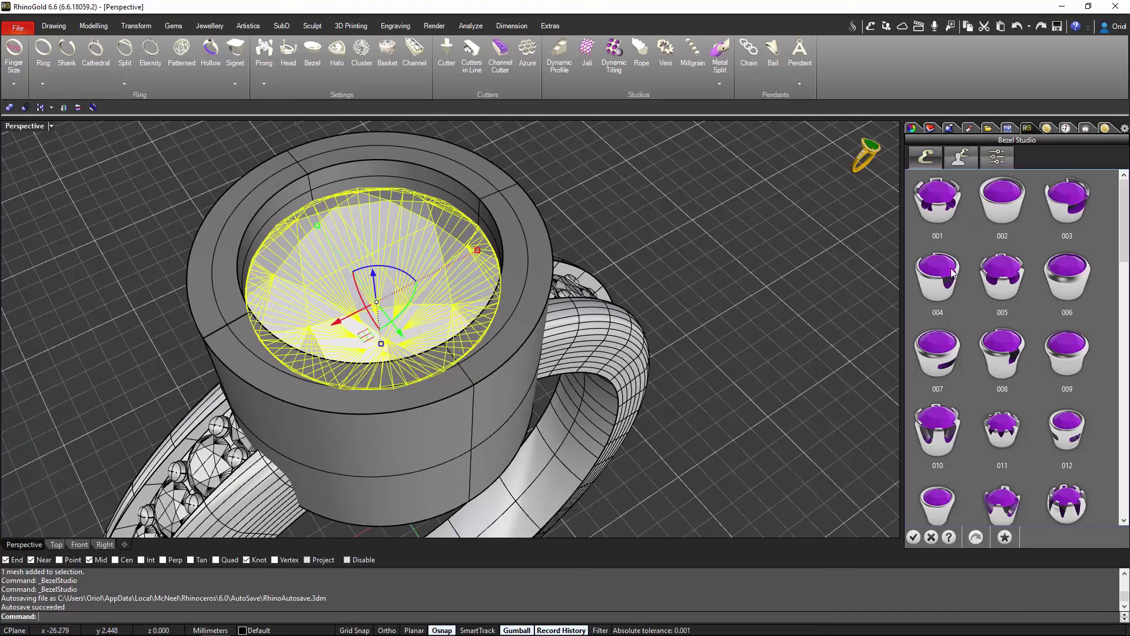
right_drag(760, 325, 763, 338)
right_drag(744, 295, 922, 279)
click(1008, 211)
right_drag(631, 323, 666, 348)
scroll(666, 347, up, 3)
scroll(695, 346, down, 3)
right_drag(666, 299, 638, 239)
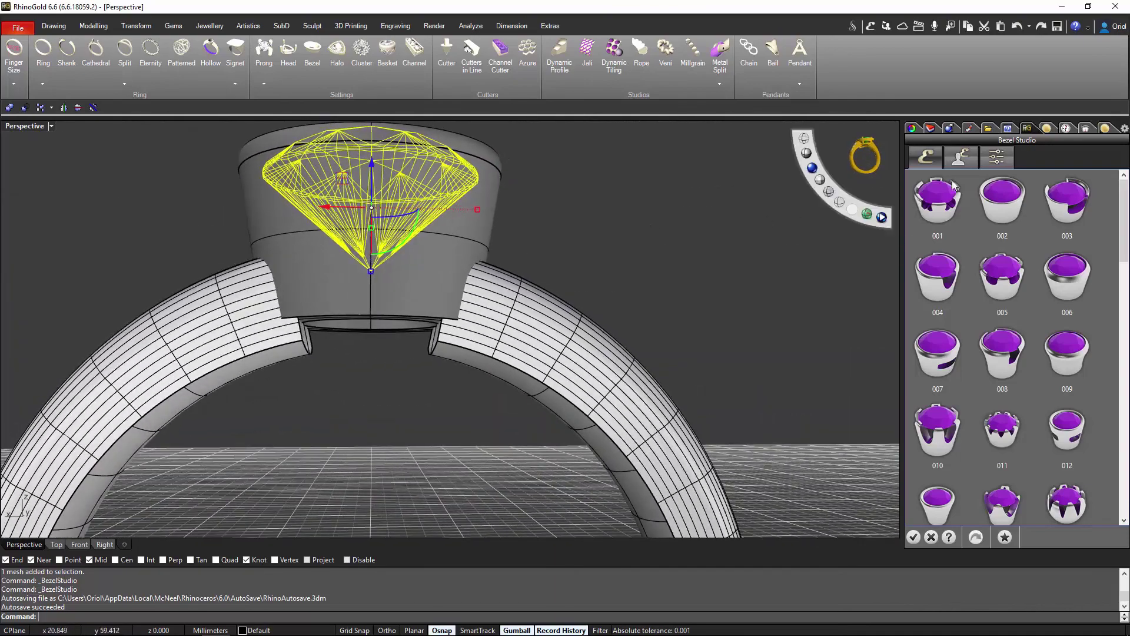
- Reshape the bezel profile in the Front view by moving its two bottom points inward and down to fit between the shank ends
click(997, 158)
right_drag(627, 271, 486, 371)
scroll(480, 353, up, 3)
click(78, 542)
scroll(491, 354, up, 3)
scroll(499, 330, down, 1)
scroll(512, 344, up, 1)
scroll(533, 388, down, 1)
right_drag(535, 401, 563, 393)
drag(525, 358, 467, 380)
drag(573, 359, 516, 389)
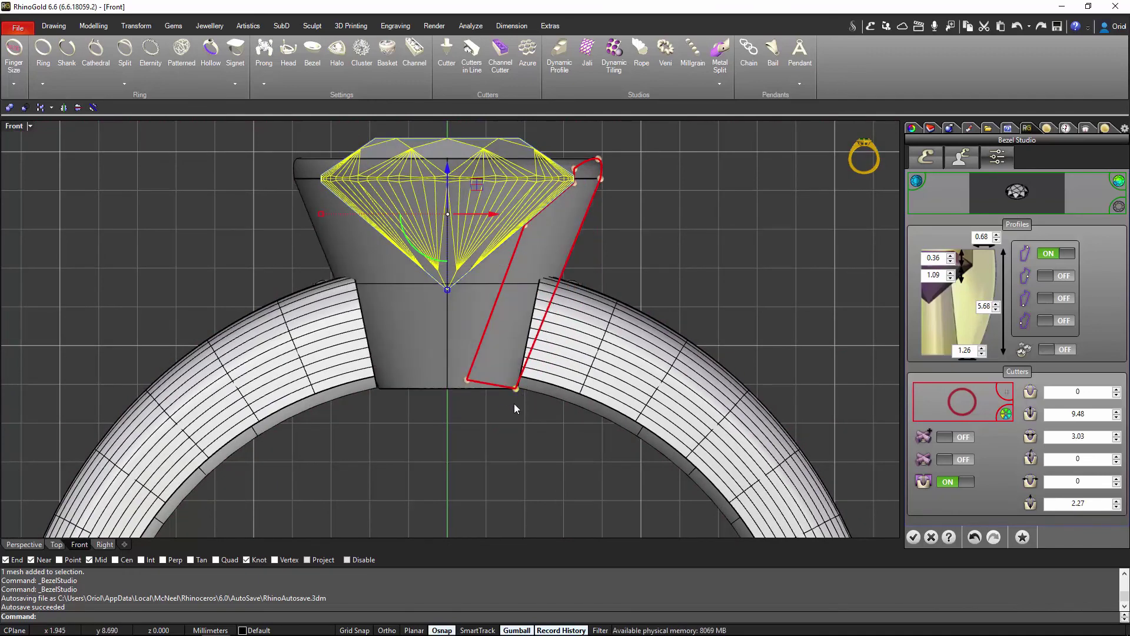
- Enable the second bezel profile option and pull the profile's outer wall and upper rim outward, bringing the rim thickness to about 1.17
click(1069, 277)
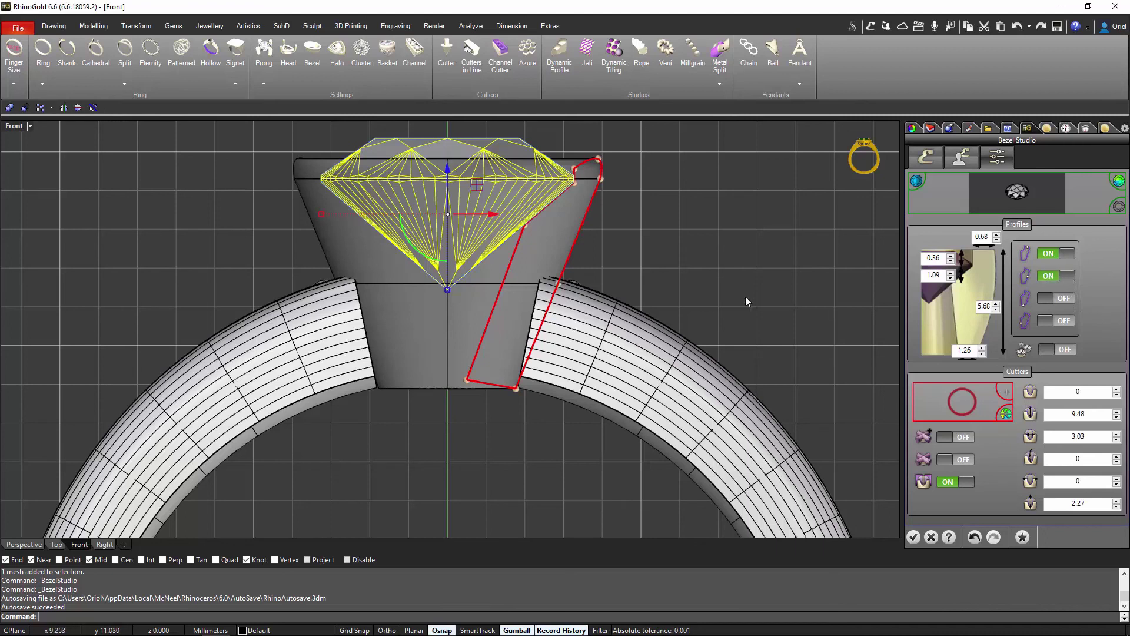
drag(560, 288, 582, 289)
drag(601, 179, 610, 176)
drag(575, 170, 617, 170)
- Round the bezel profile by moving its outer middle point up and outward, widening the rim to about 1.55 and the base to about 1.33
scroll(626, 217, down, 3)
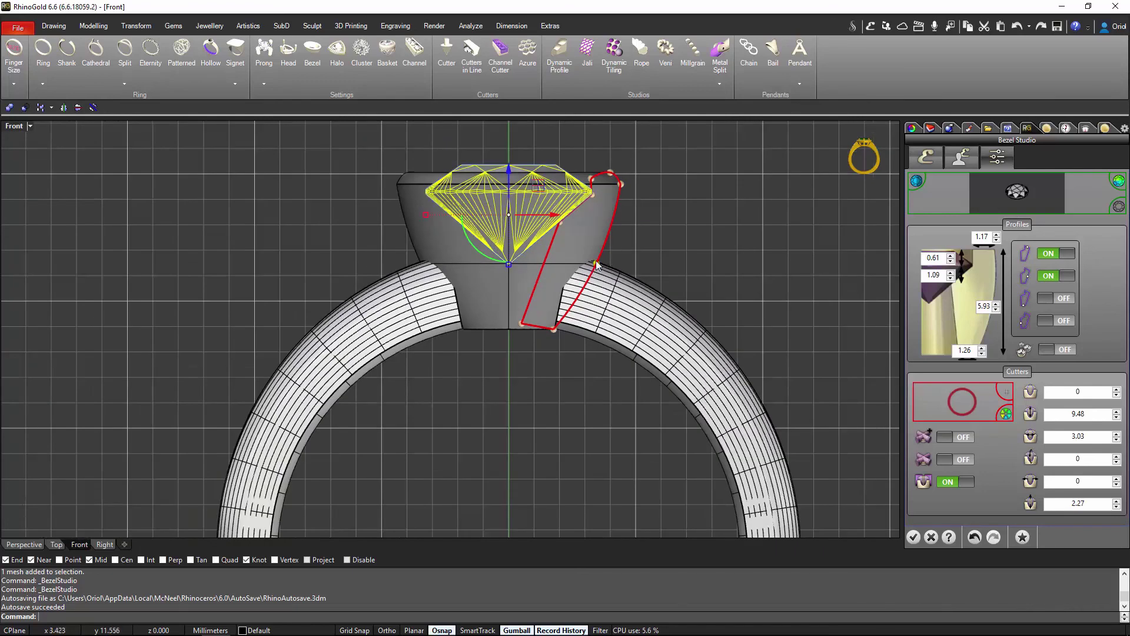
drag(596, 263, 624, 229)
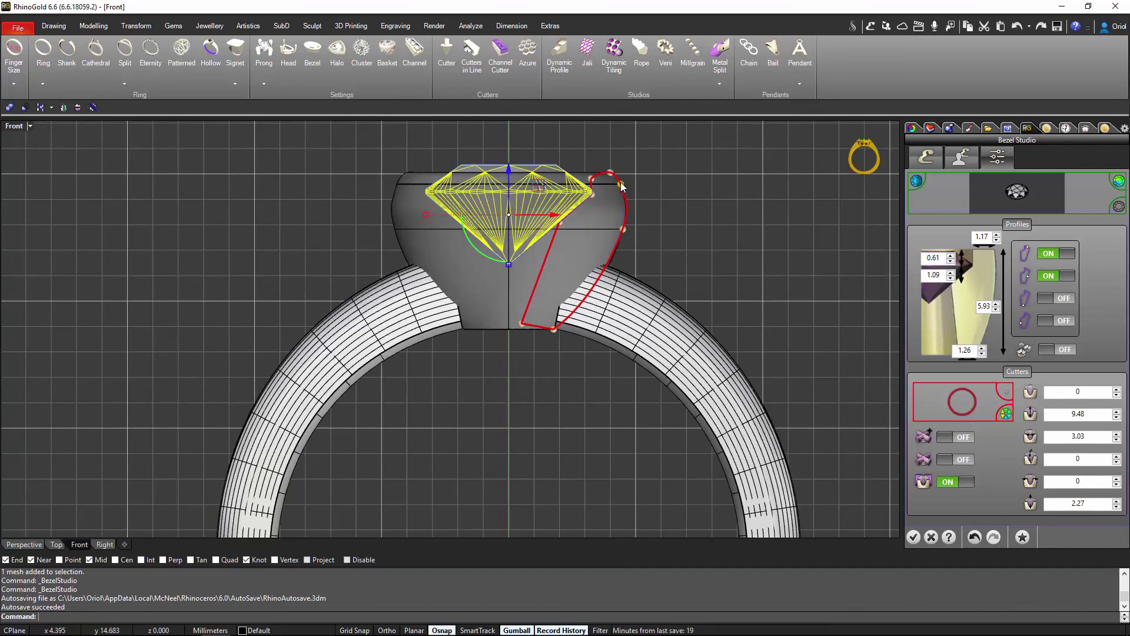
drag(623, 187, 632, 188)
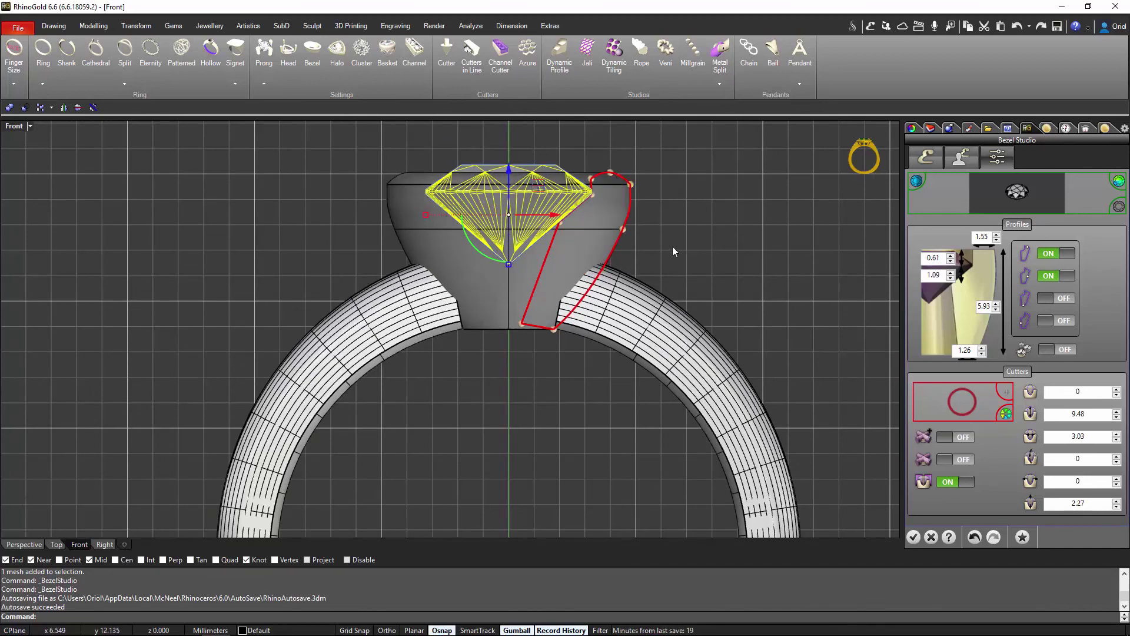
drag(521, 324, 520, 328)
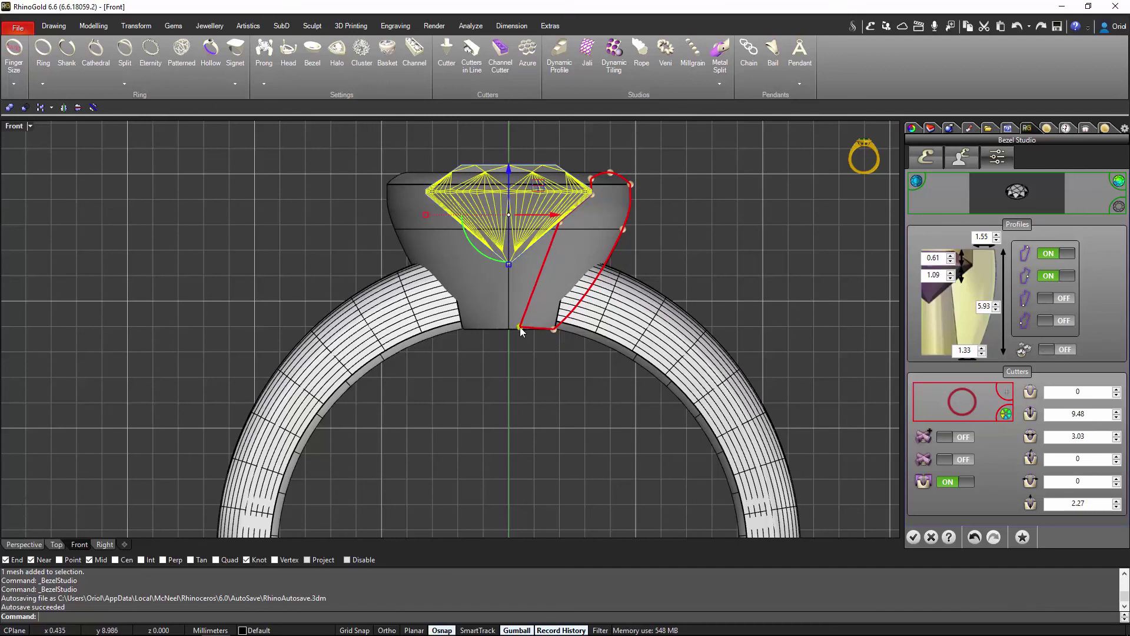
- Reduce the bezel's upper rim thickness to about 1.29 by moving the profile's outer top point inward in the Perspective view
click(24, 544)
right_drag(209, 407, 459, 259)
scroll(354, 420, down, 5)
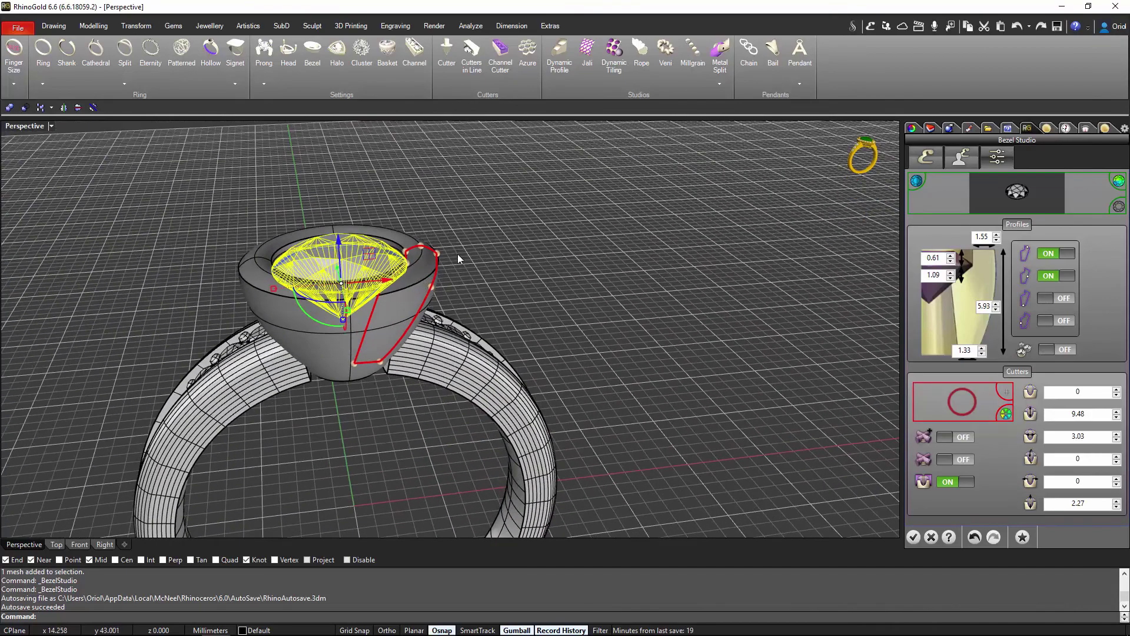
drag(438, 260, 433, 258)
right_drag(426, 247, 866, 424)
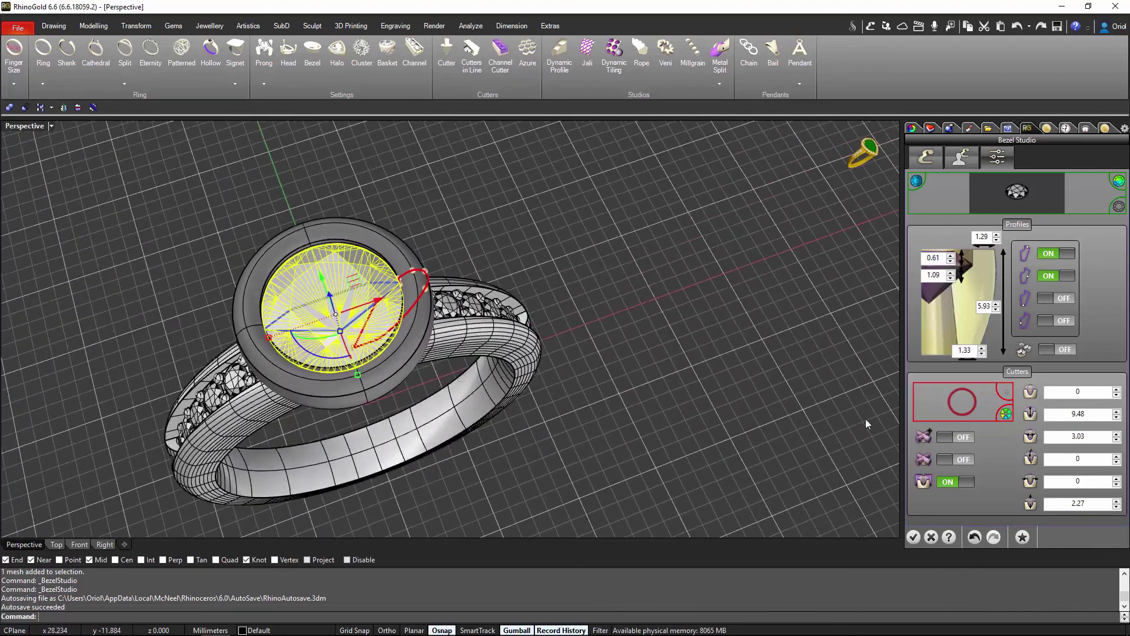
- Set the number of bezel cutters to 4
click(1117, 391)
click(1118, 391)
click(1117, 391)
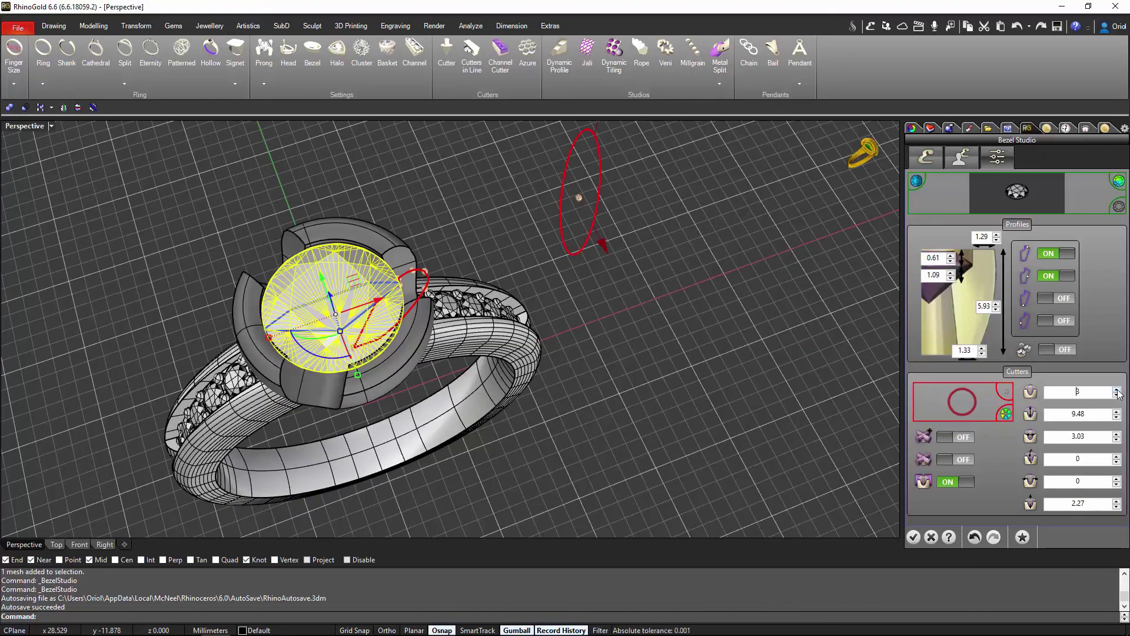
click(1118, 391)
- Reshape the round bezel cutter so its size is about 5.13, and accept the bezel
right_drag(770, 438, 565, 353)
right_drag(497, 332, 485, 300)
mouse_move(484, 300)
mouse_down()
mouse_move(468, 303)
mouse_move(483, 301)
mouse_up()
right_drag(634, 361, 571, 316)
drag(543, 322, 527, 331)
right_drag(636, 369, 619, 315)
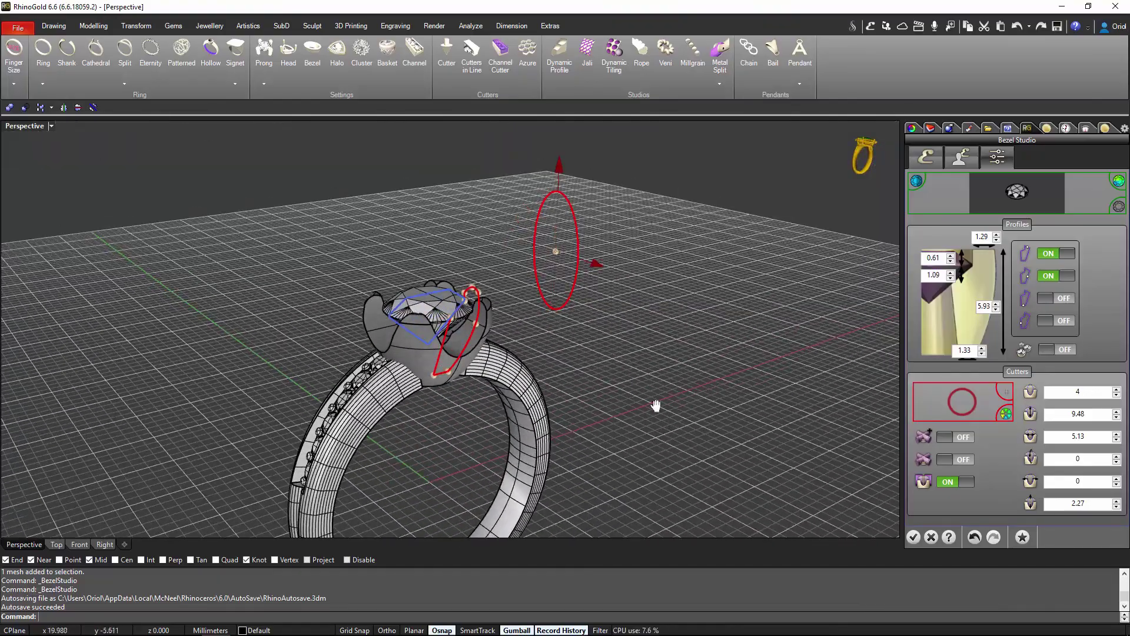
right_drag(655, 405, 653, 356)
click(914, 537)
- Reopen the gem-set shank for editing
right_drag(695, 401, 661, 308)
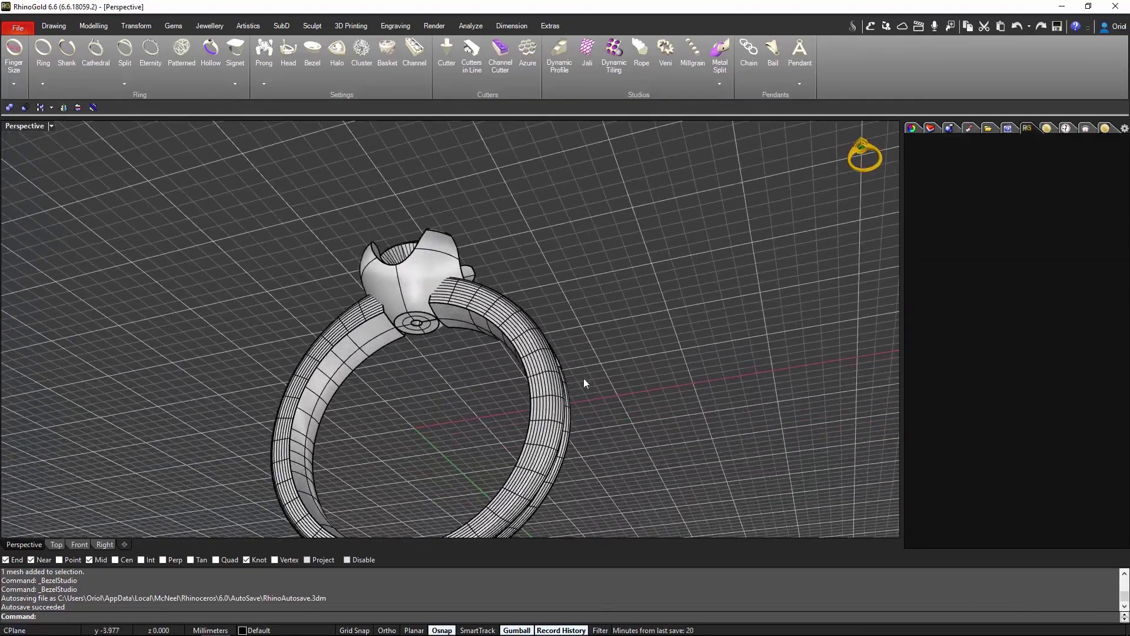
right_drag(584, 382, 533, 460)
right_drag(547, 416, 661, 390)
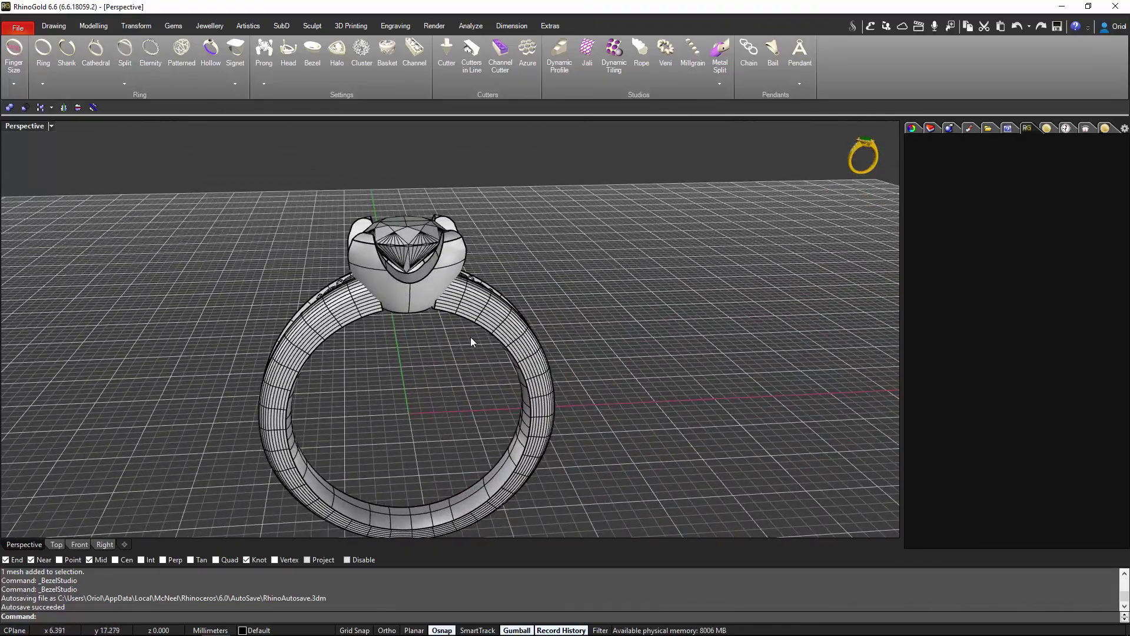
click(506, 342)
middle_click(652, 351)
click(652, 420)
right_drag(567, 389, 443, 313)
scroll(383, 300, up, 5)
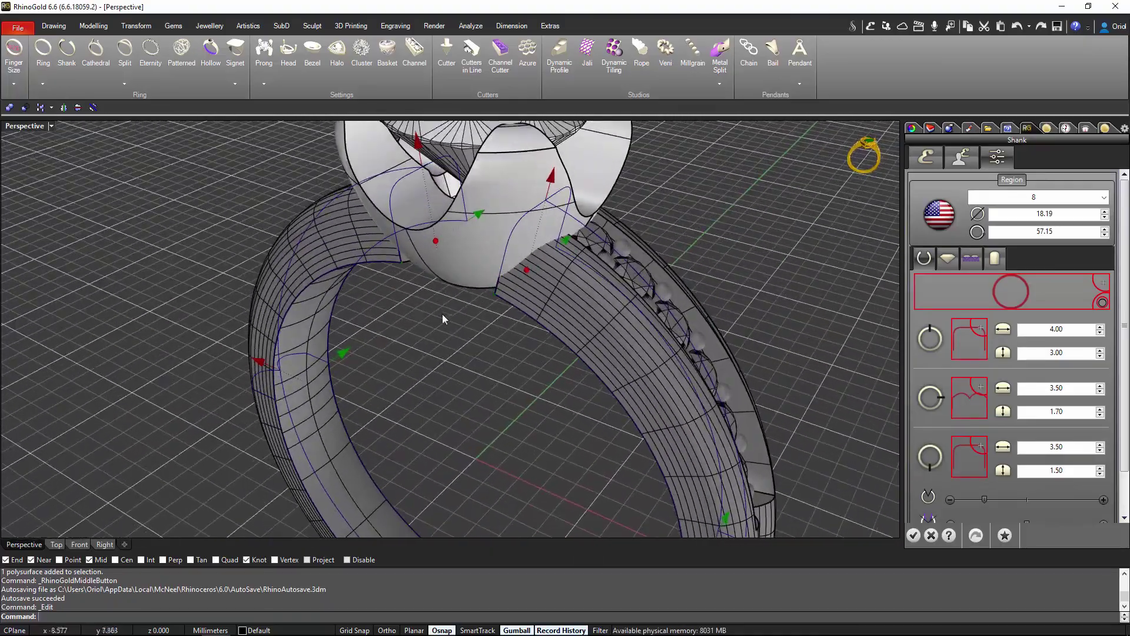
- Set the shank's Gems Initial Distance to 3.00 so the side gems start farther from the bezel
click(948, 259)
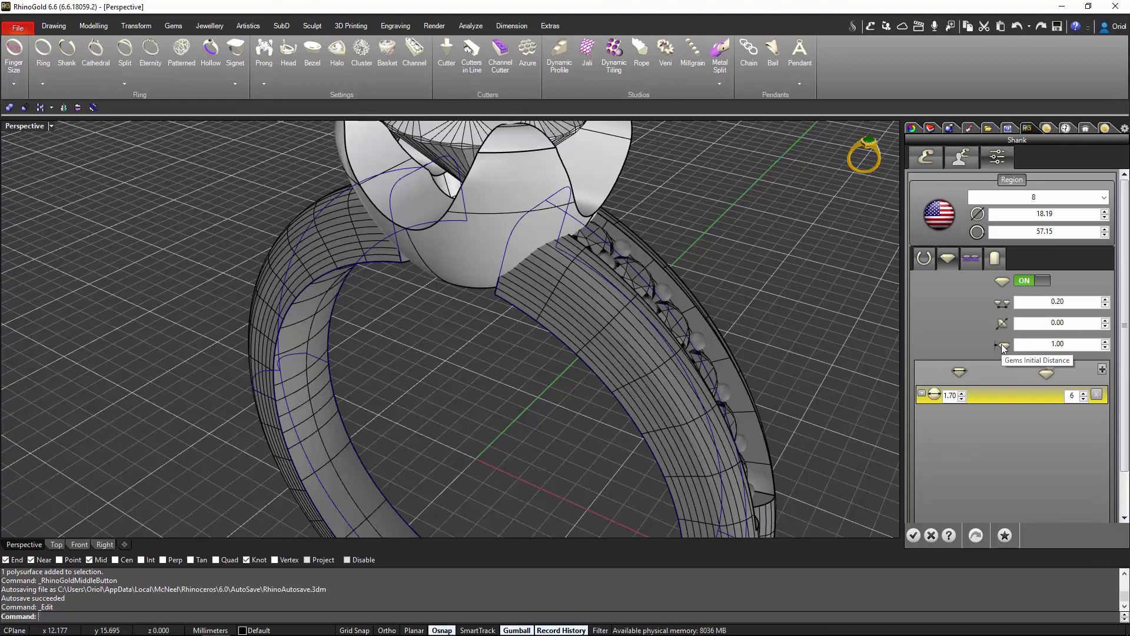
click(1105, 342)
click(1105, 342)
click(1105, 342)
click(1106, 342)
click(1106, 342)
click(1106, 342)
drag(1106, 344, 1106, 344)
- Narrow the opening between the shank's upper ends so they extend farther into the bezel, and accept the shank edit
right_drag(766, 306, 753, 357)
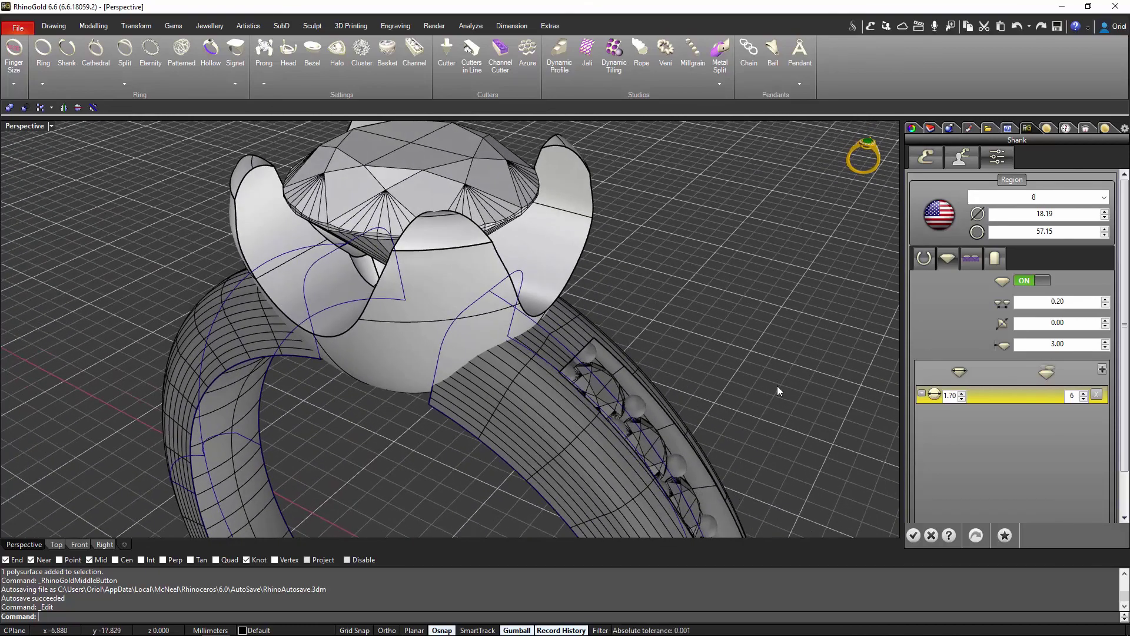
right_drag(776, 386, 595, 446)
right_drag(806, 458, 616, 333)
click(932, 264)
drag(552, 303, 539, 299)
right_drag(563, 334, 540, 250)
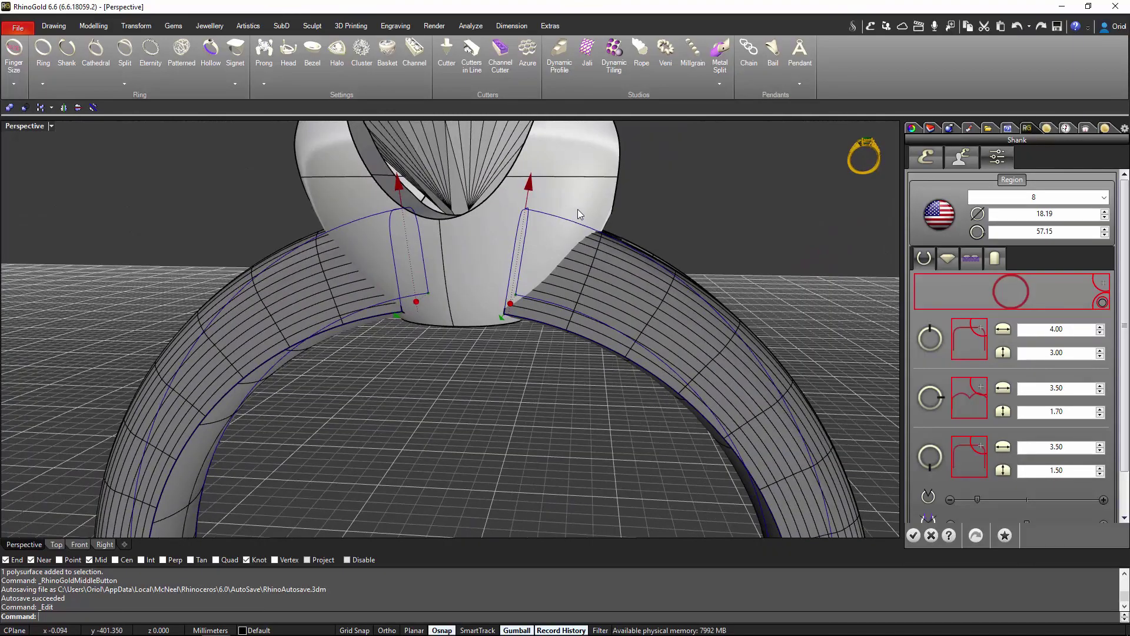
scroll(578, 209, down, 5)
right_drag(558, 344, 871, 541)
right_drag(872, 353, 446, 348)
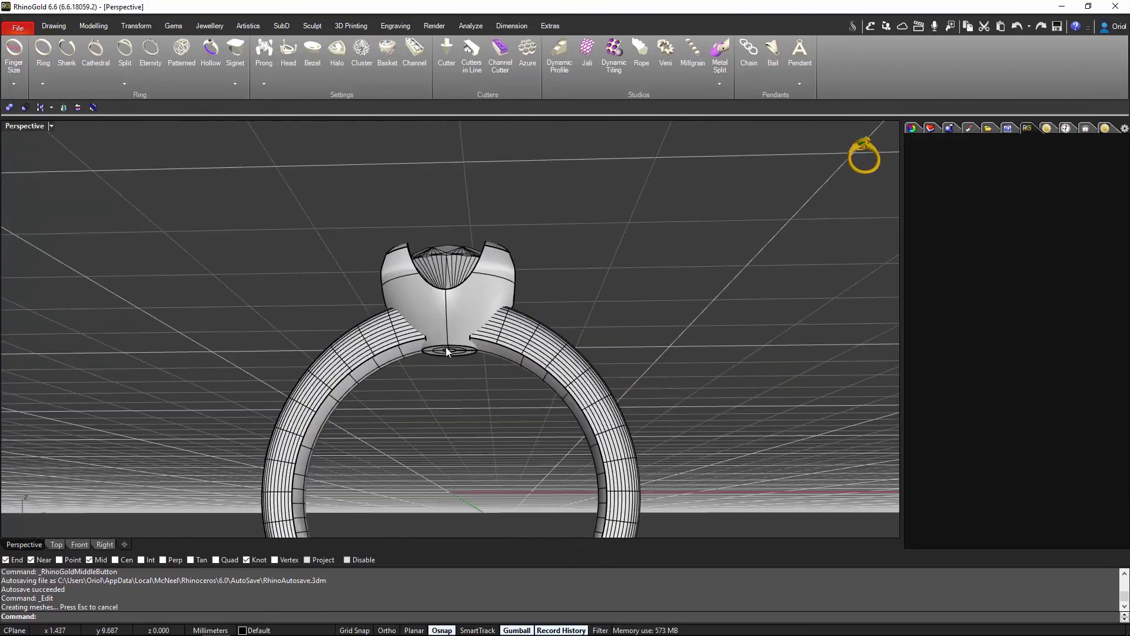
- Trim the underside of the bezel to the finger opening with Adapt to ring size
right_drag(475, 432, 456, 333)
click(451, 330)
click(21, 87)
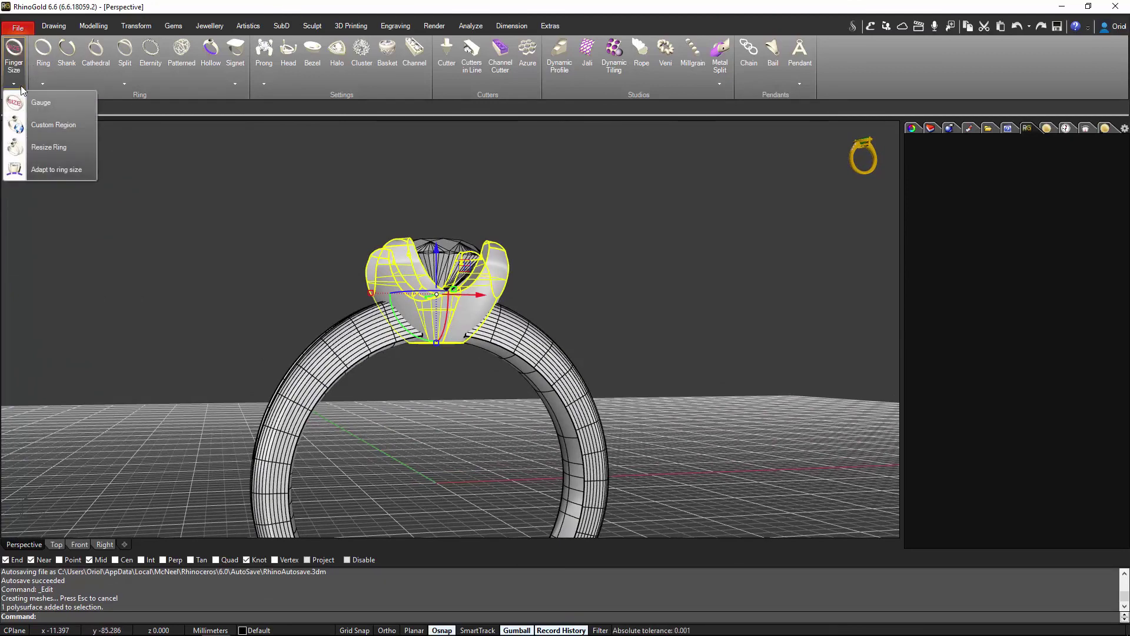
click(58, 170)
right_drag(425, 373, 400, 436)
click(919, 537)
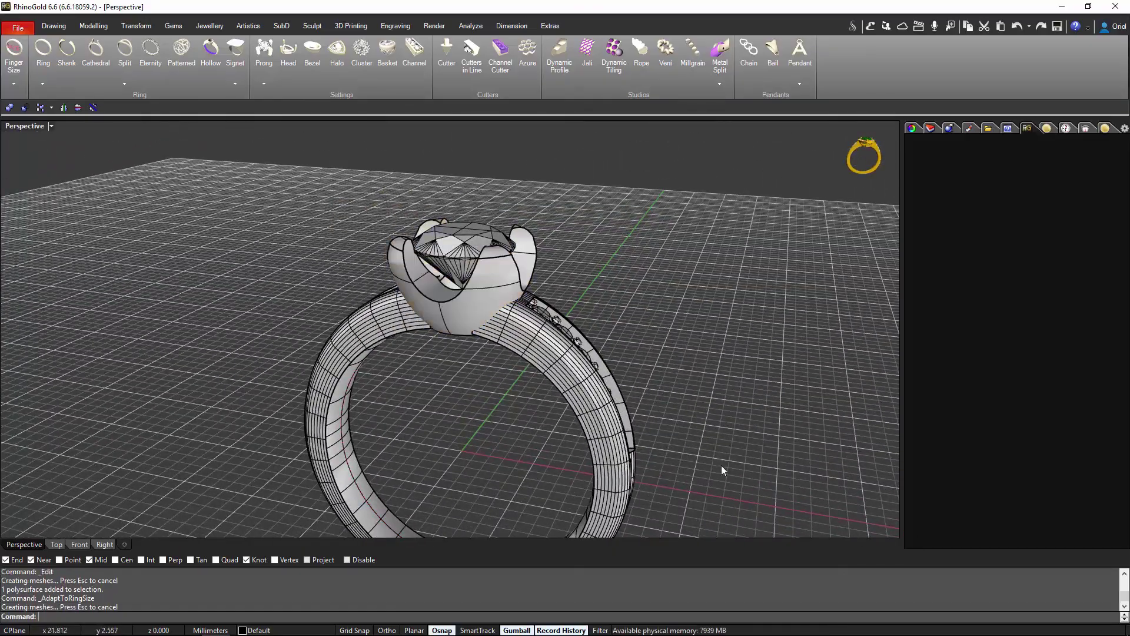
- Set the Perspective view to the Rendered display mode and inspect the finished ring from several angles
right_drag(722, 465, 606, 389)
click(51, 126)
click(61, 186)
right_drag(301, 294, 563, 343)
right_drag(651, 313, 550, 407)
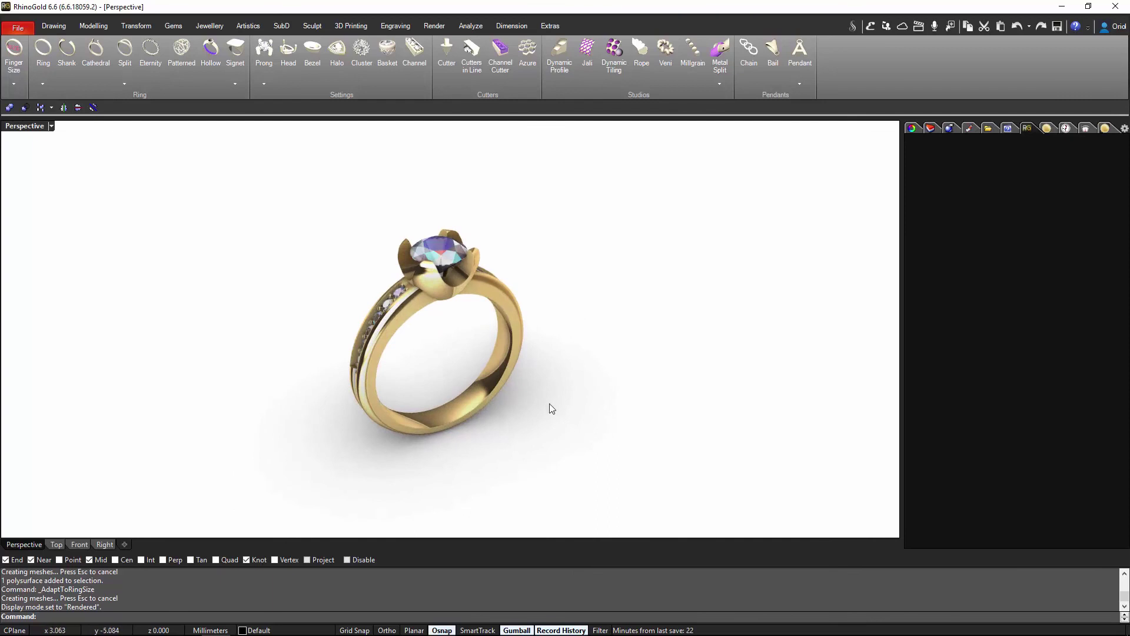